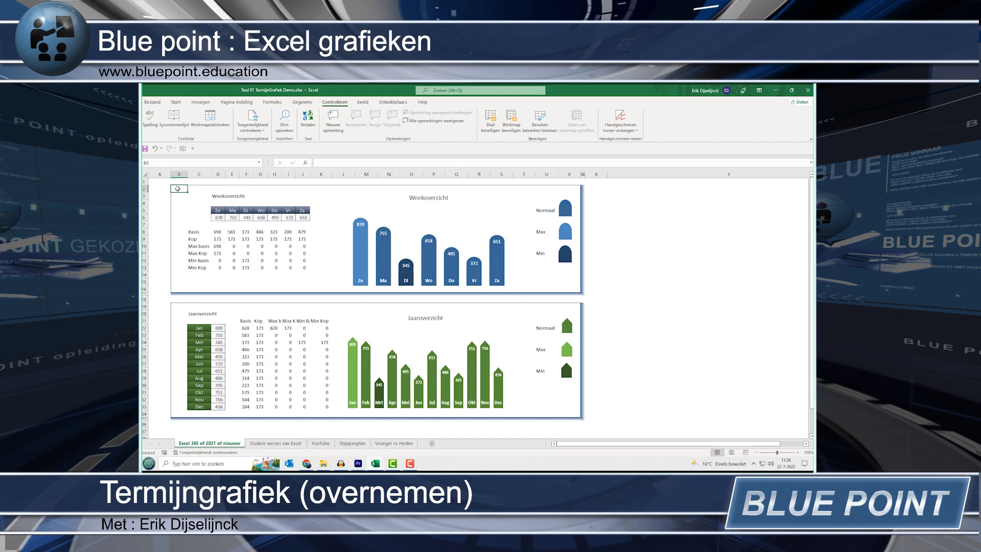
Copy the Weekoverzicht block B2:S16 and switch to the Temp.xlsx workbook.
drag(177, 188, 571, 289)
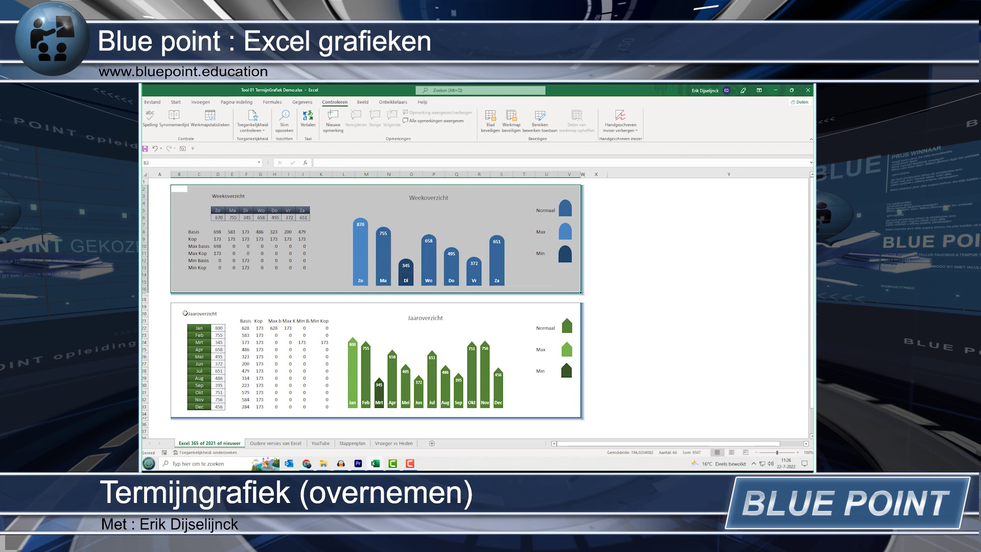
mouse_move(178, 306)
mouse_down()
mouse_move(448, 394)
mouse_move(581, 417)
mouse_up()
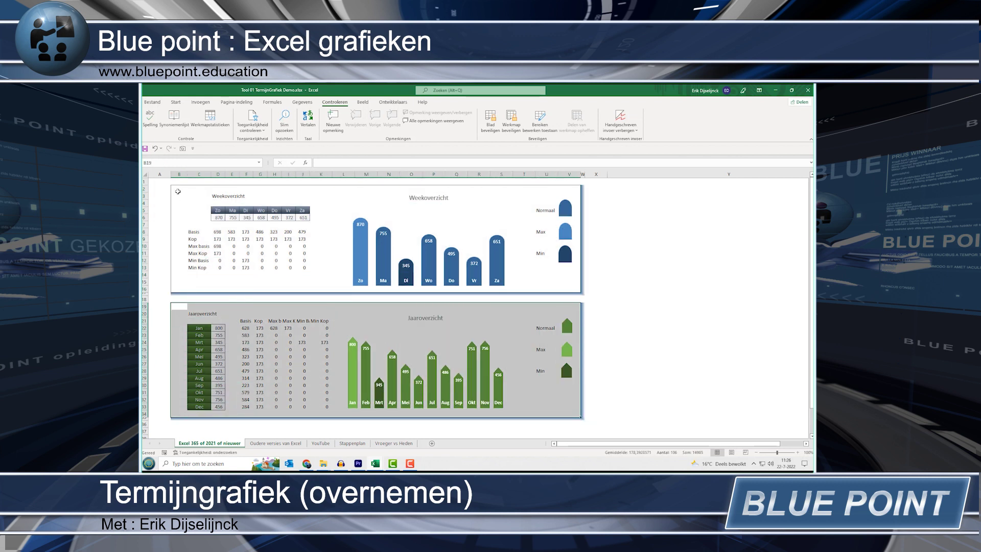
mouse_move(178, 188)
mouse_down()
mouse_move(537, 291)
mouse_move(571, 289)
mouse_up()
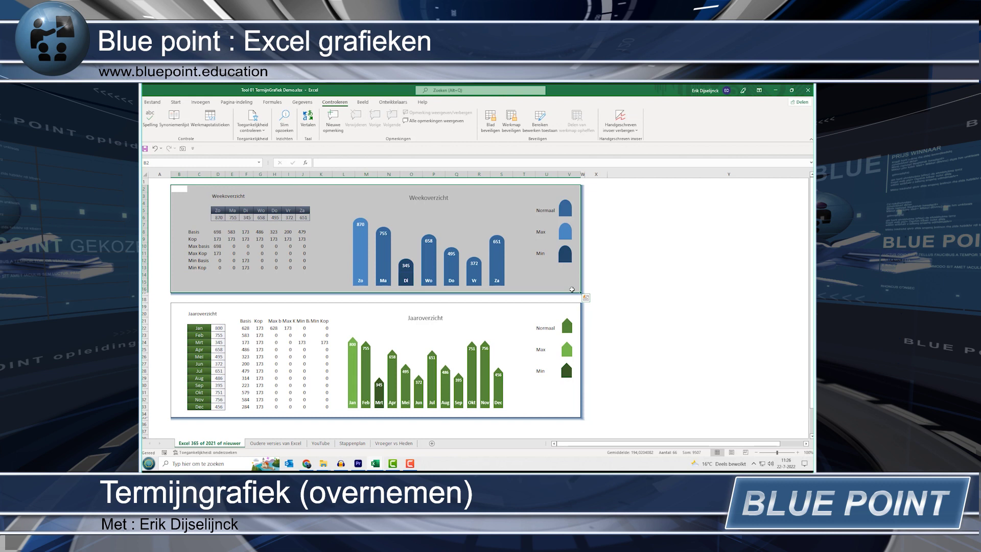
key(ctrl+c)
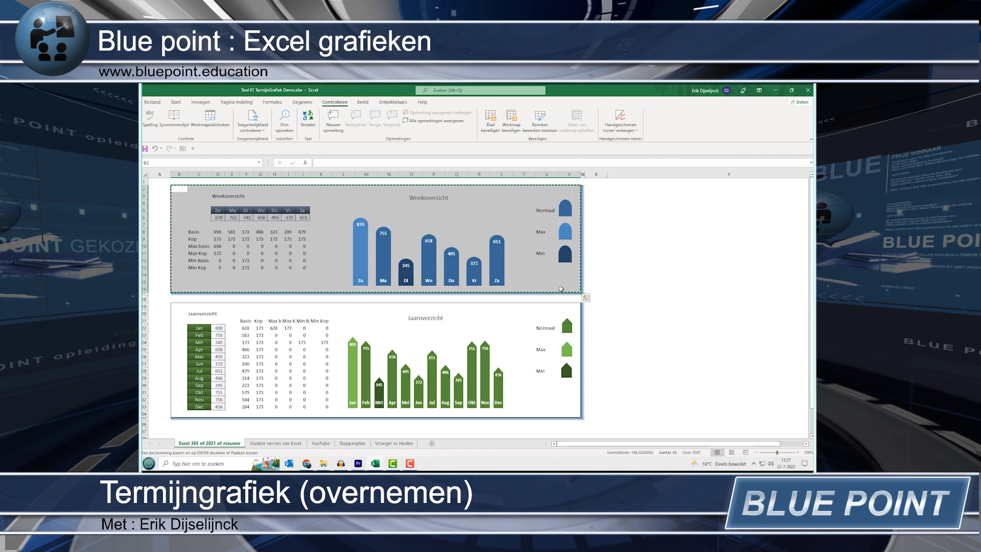
key(alt+Tab)
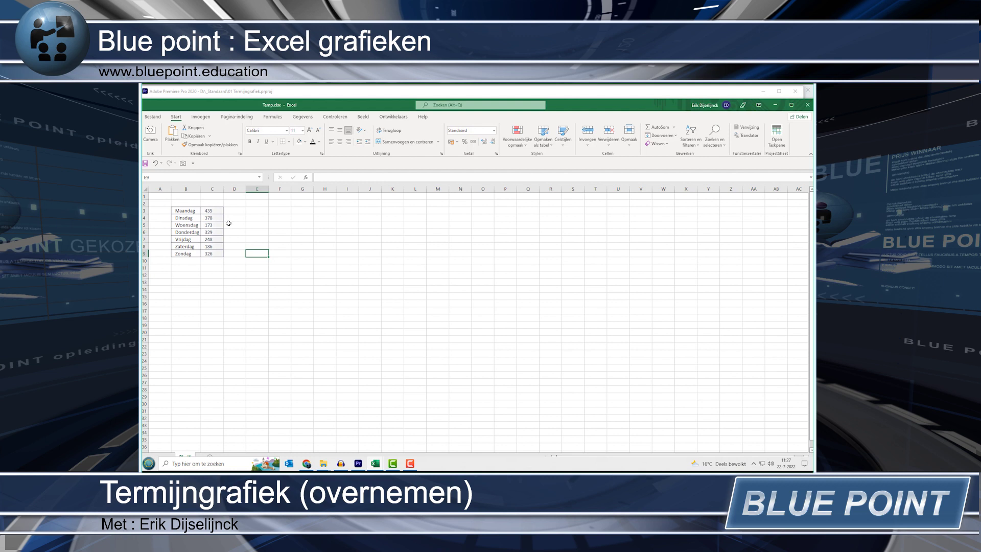
Paste the Weekoverzicht block at cell E3 beside the Maandag–Zondag day list, window maximized.
click(257, 210)
key(ctrl+v)
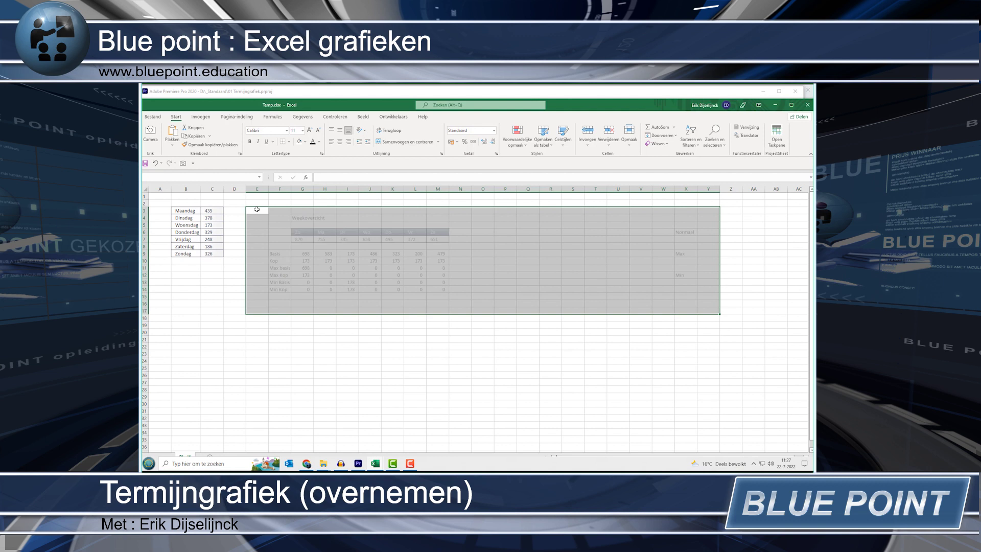
double_click(364, 106)
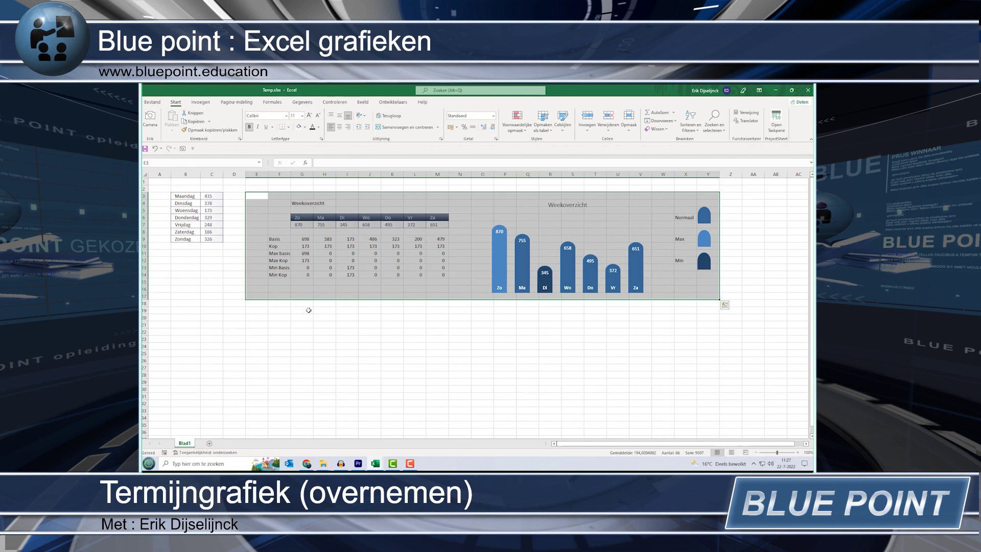
key(Escape)
click(184, 196)
click(184, 202)
click(187, 211)
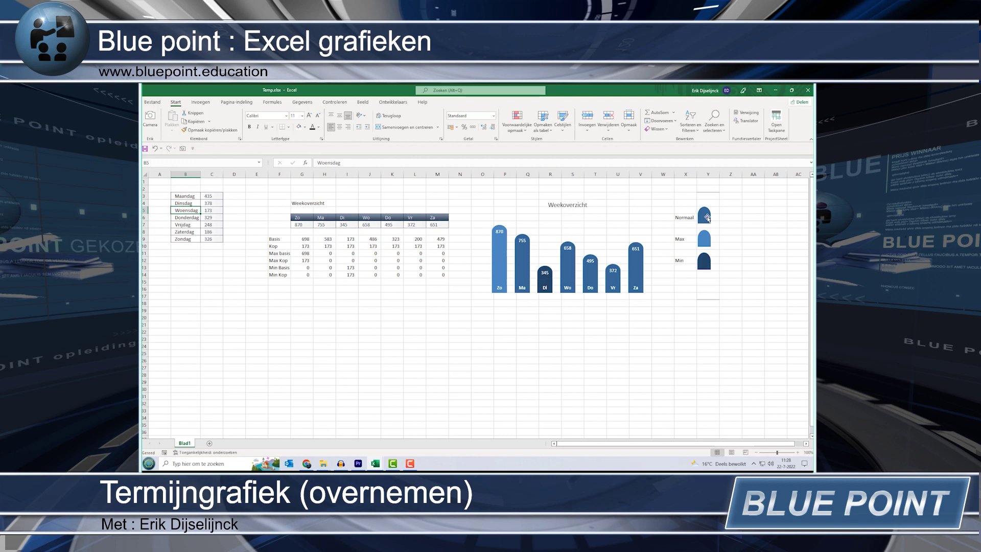
Fill the Normaal legend shape dark green through Vorm opmaken.
click(707, 218)
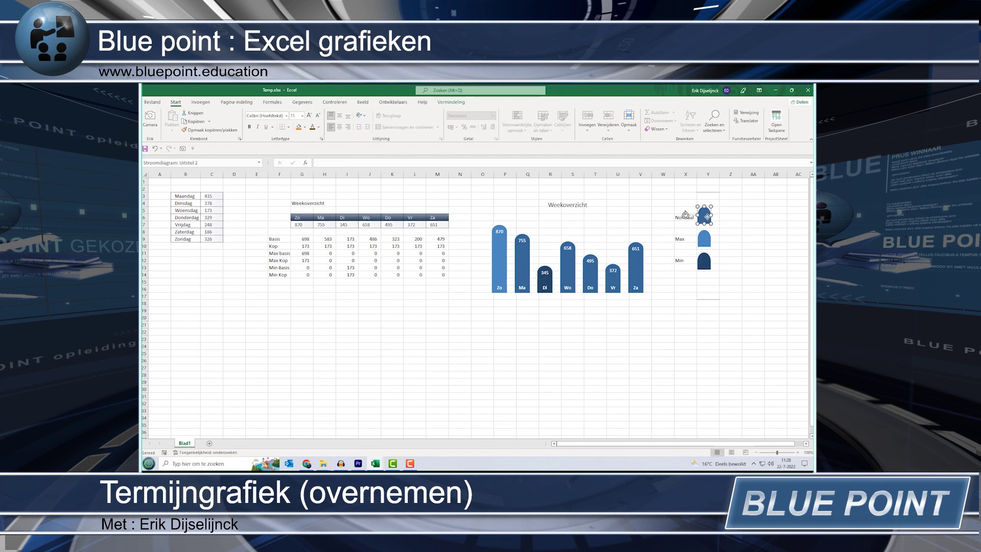
right_click(707, 218)
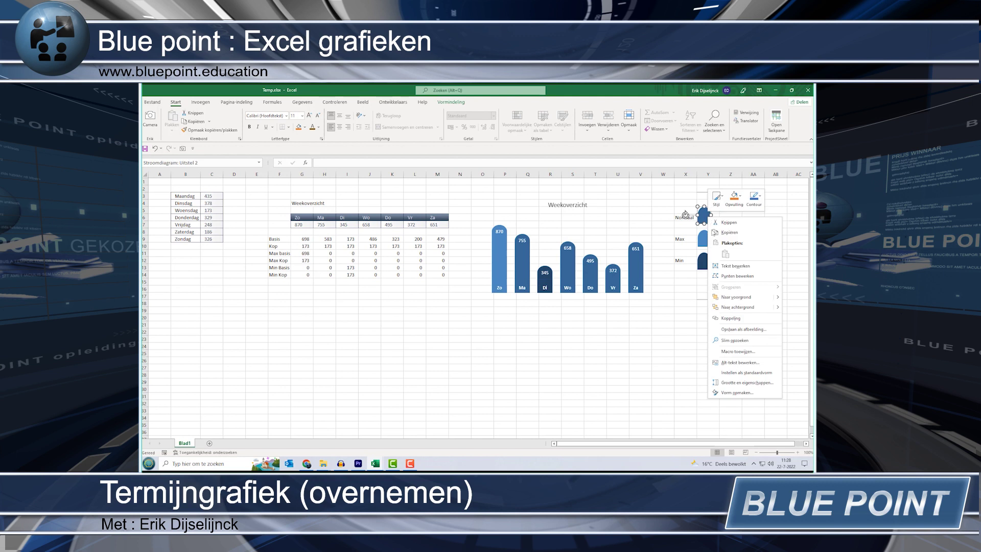
click(744, 396)
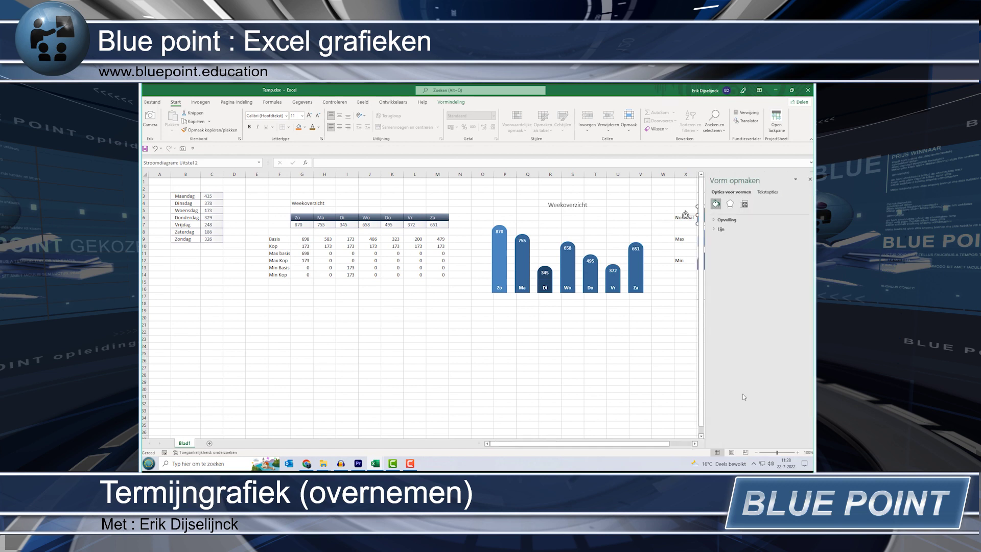
click(714, 220)
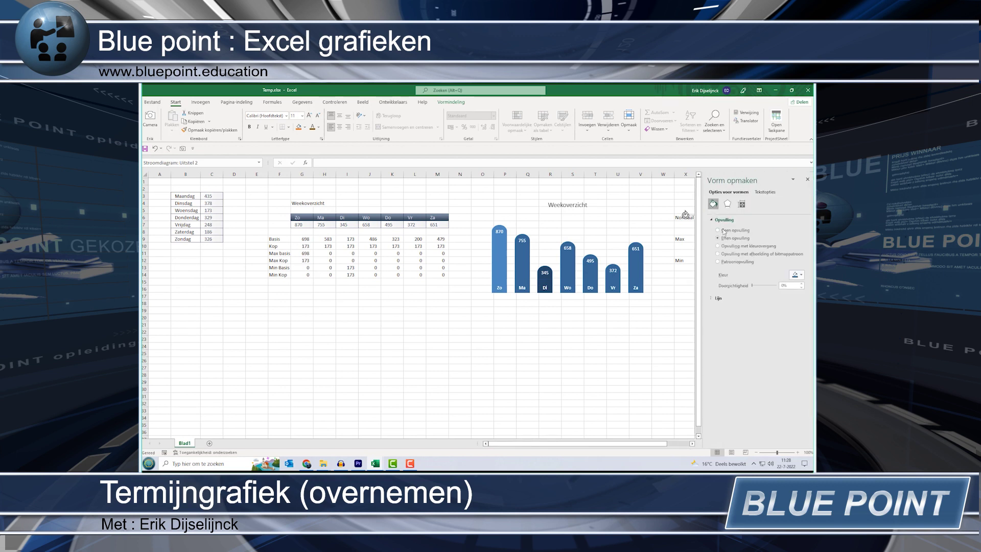
click(802, 275)
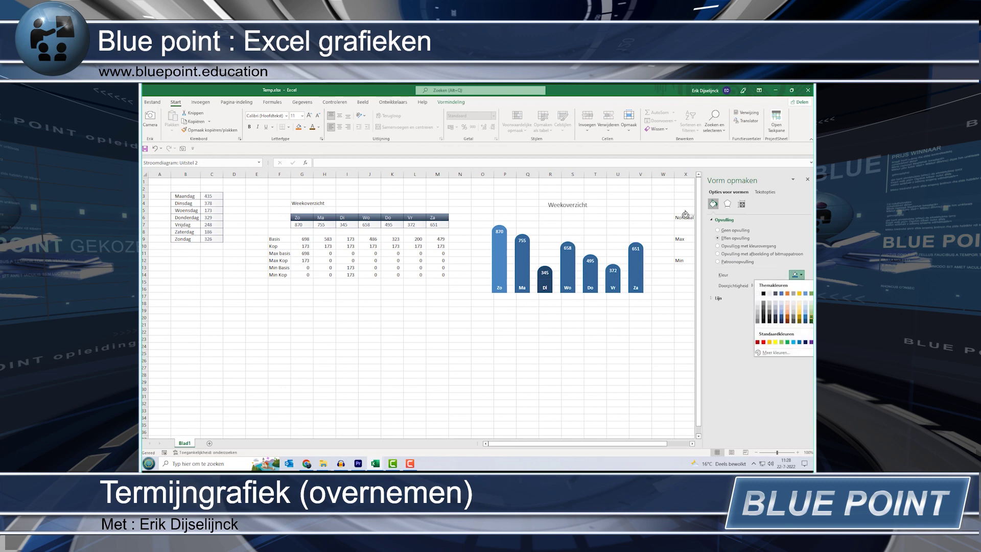
click(810, 319)
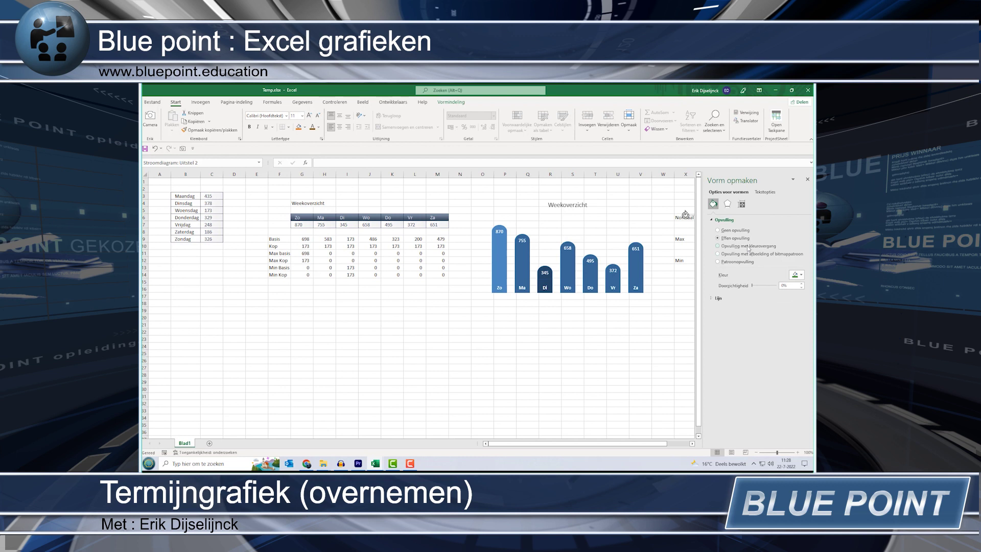
drag(632, 331, 688, 331)
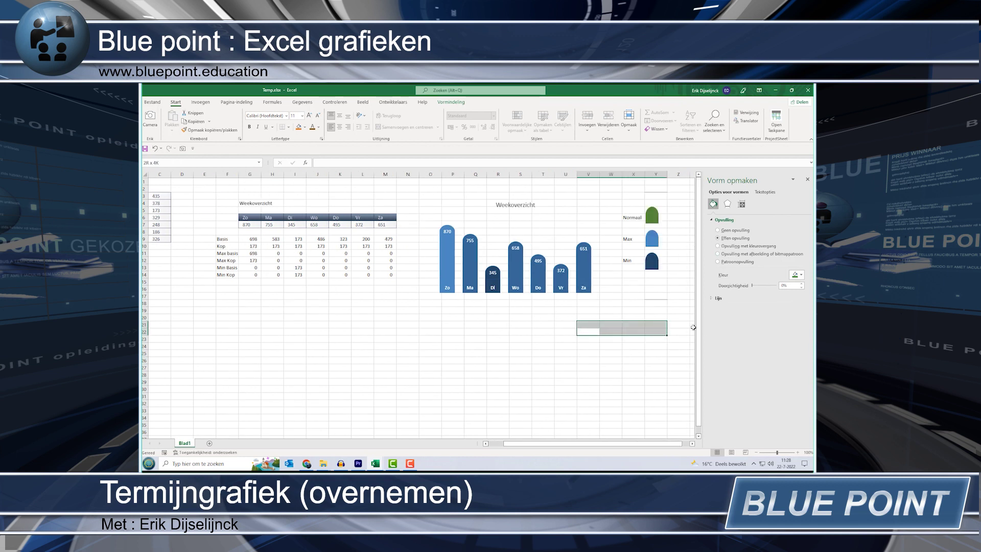
Fill the Max legend shape light green and the Min shape dark green.
click(653, 240)
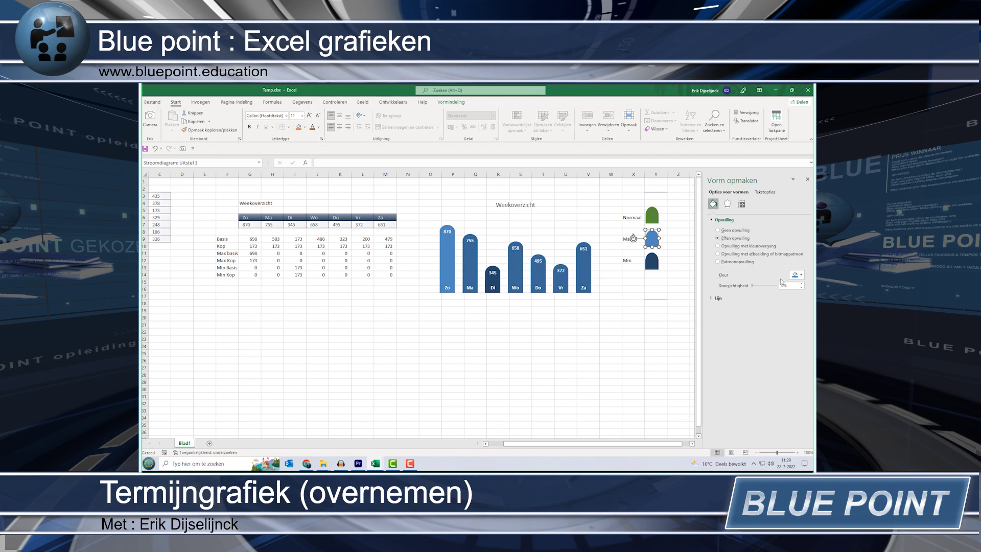
click(797, 275)
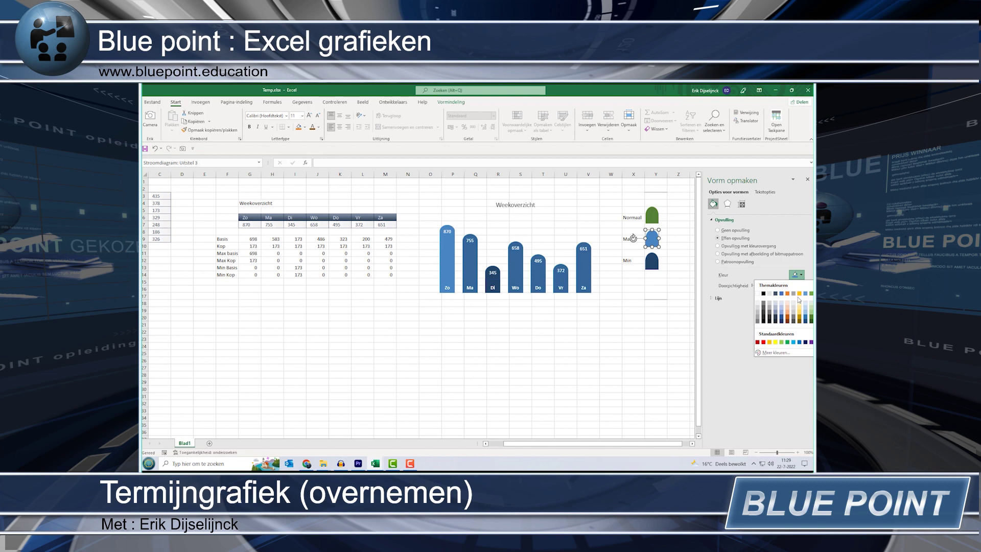
click(812, 306)
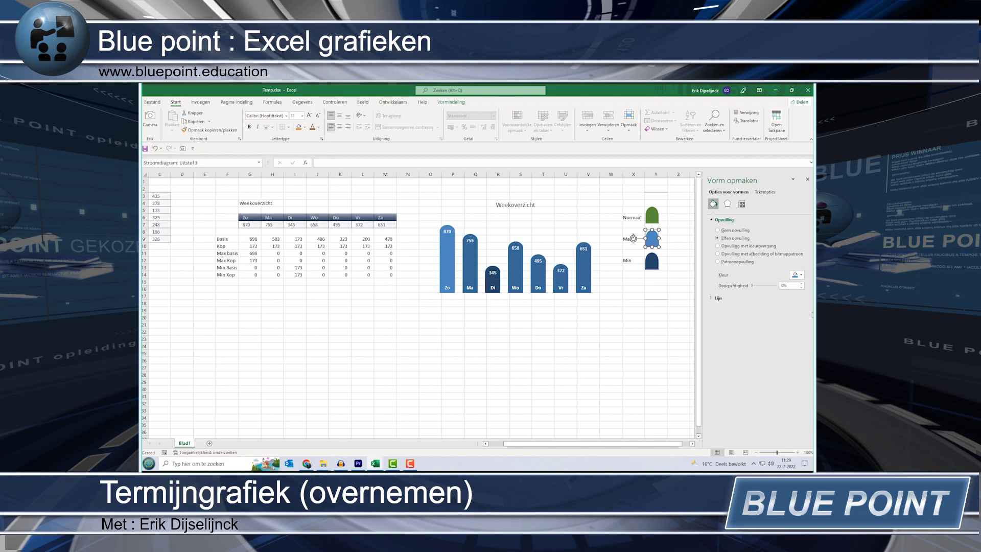
click(657, 263)
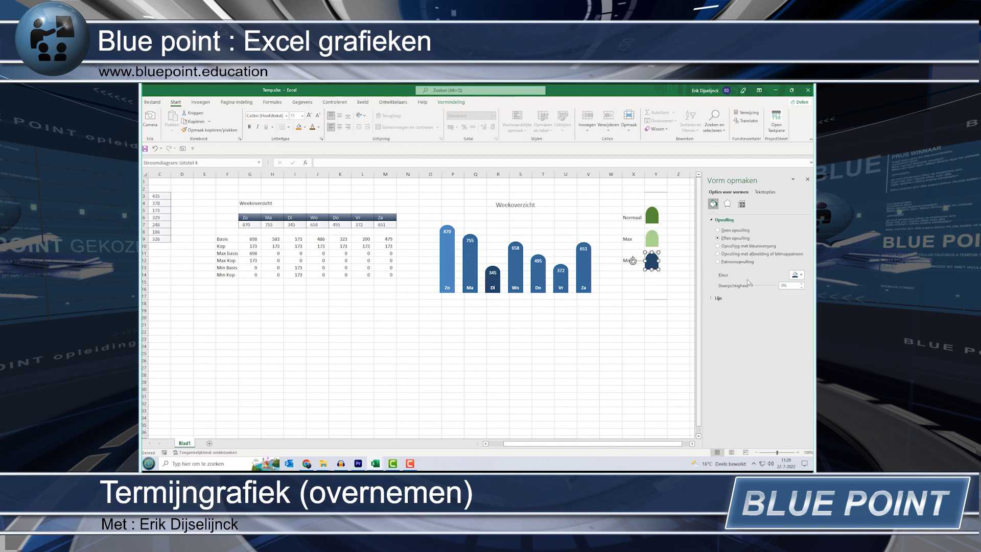
click(802, 278)
click(812, 323)
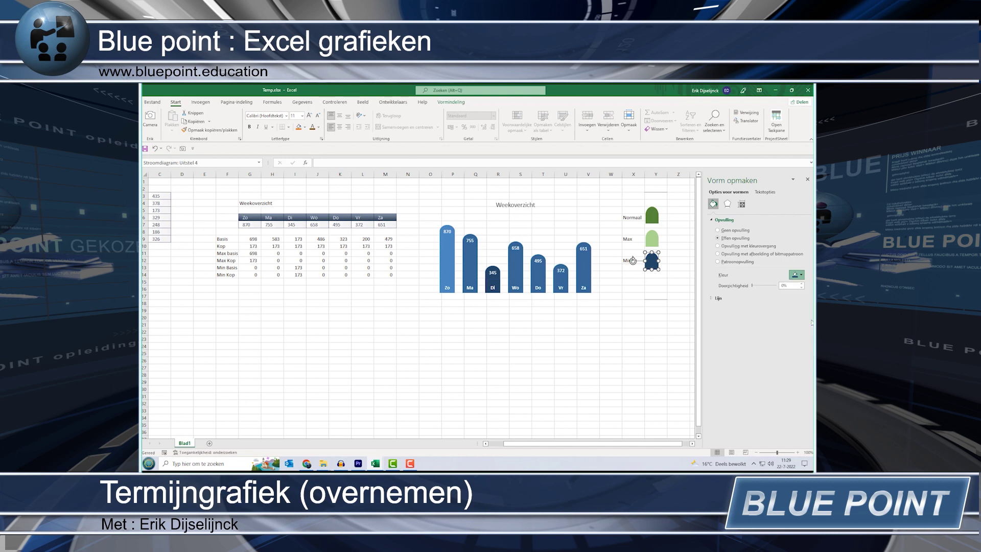
click(625, 310)
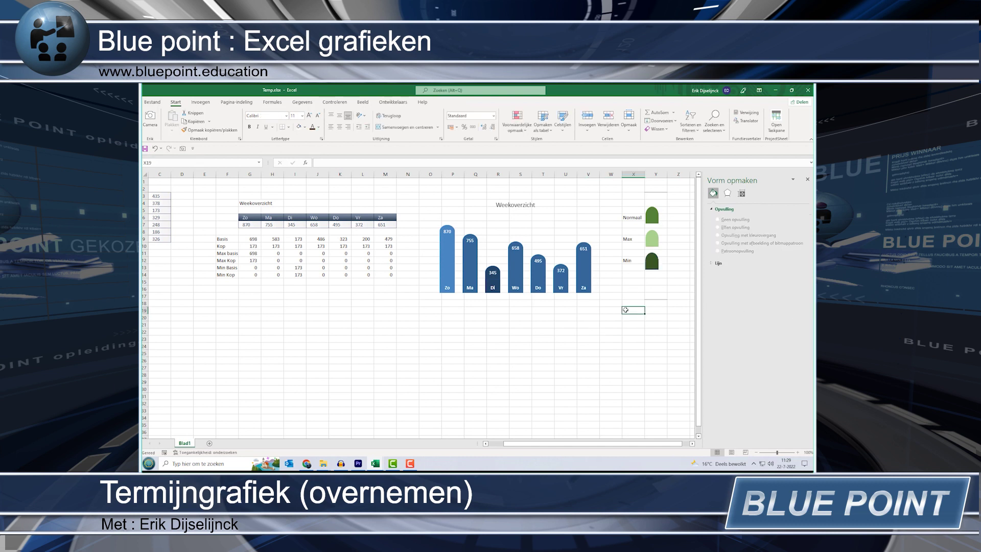
Untick Max basis, Max Kop, Min Basis and Min Kop so only Basis and Kop plot.
click(500, 230)
right_click(500, 230)
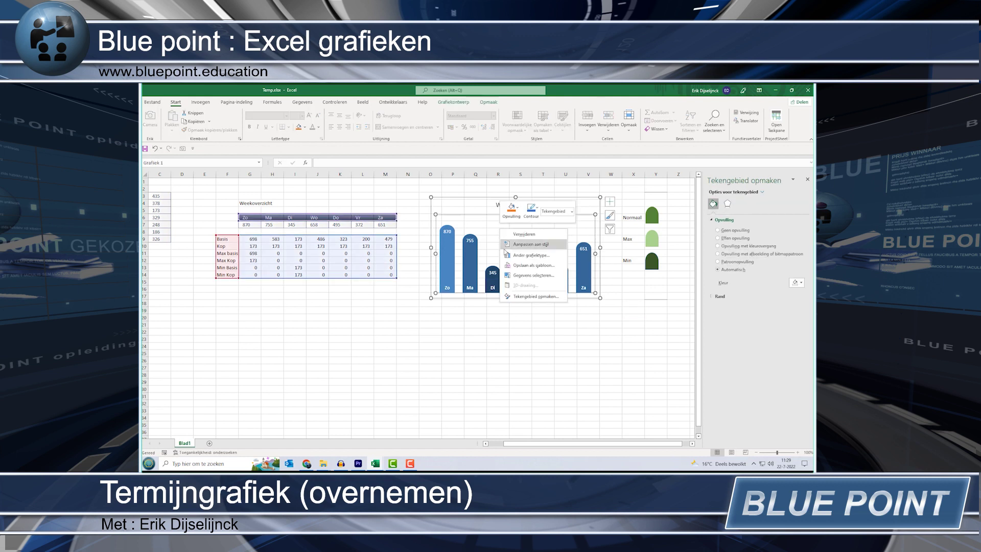
click(524, 277)
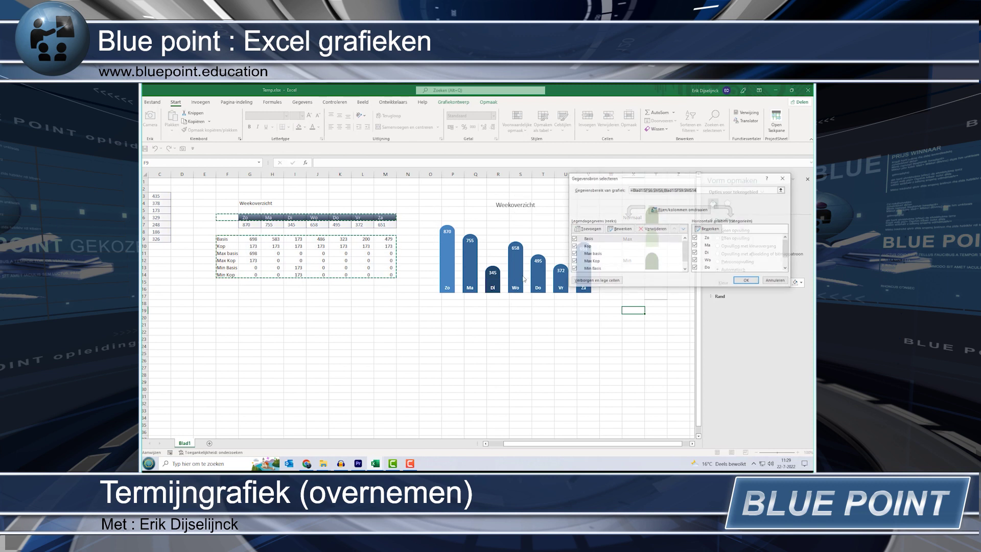
click(573, 254)
click(573, 261)
click(573, 269)
click(573, 272)
click(573, 269)
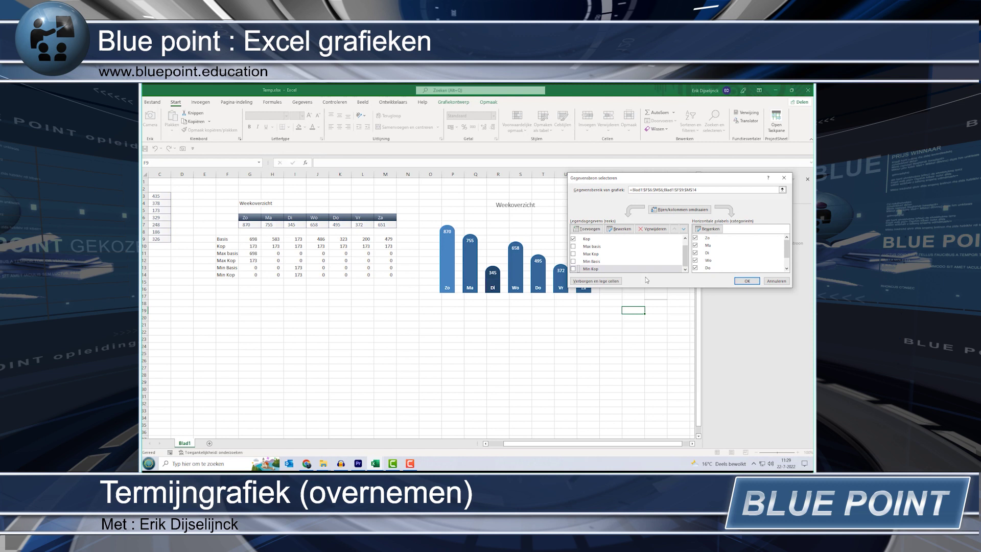
click(747, 281)
click(502, 315)
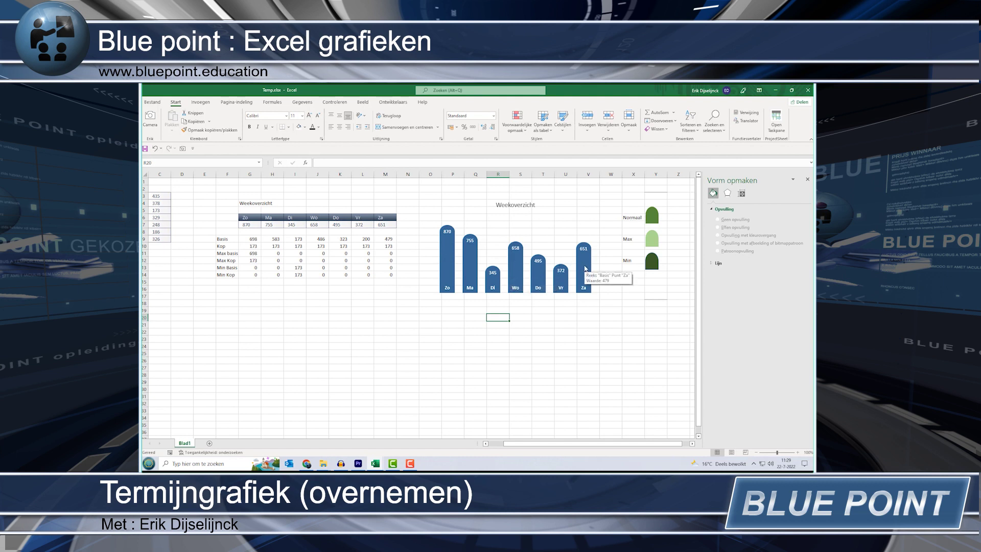
click(654, 218)
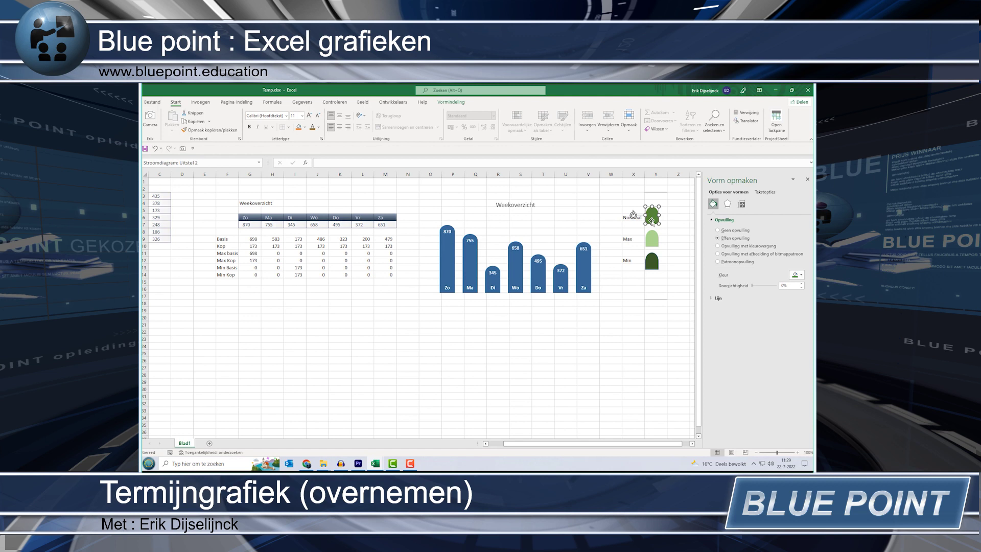
Paste the green Normaal shape into the Kop series so the bar caps turn green.
key(ctrl+c)
click(448, 232)
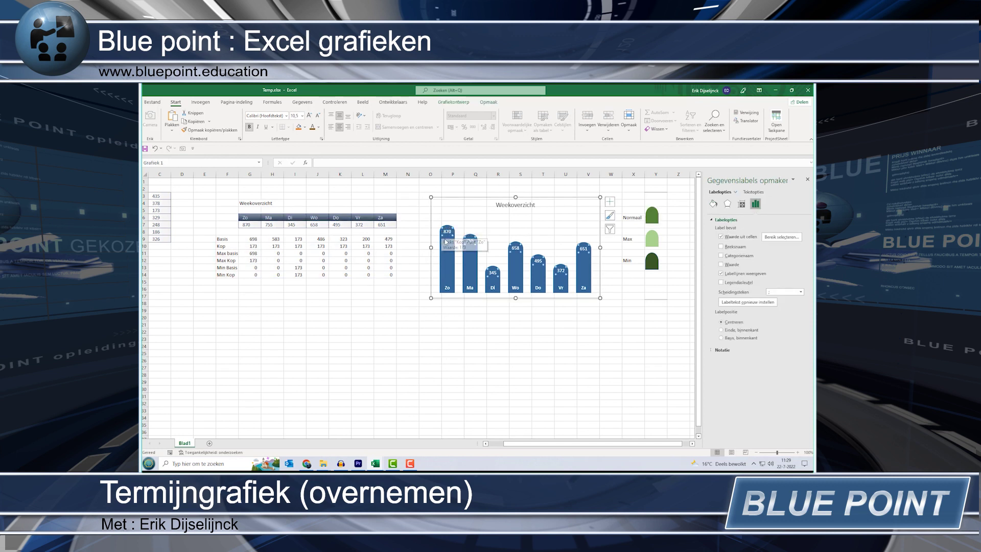
click(446, 241)
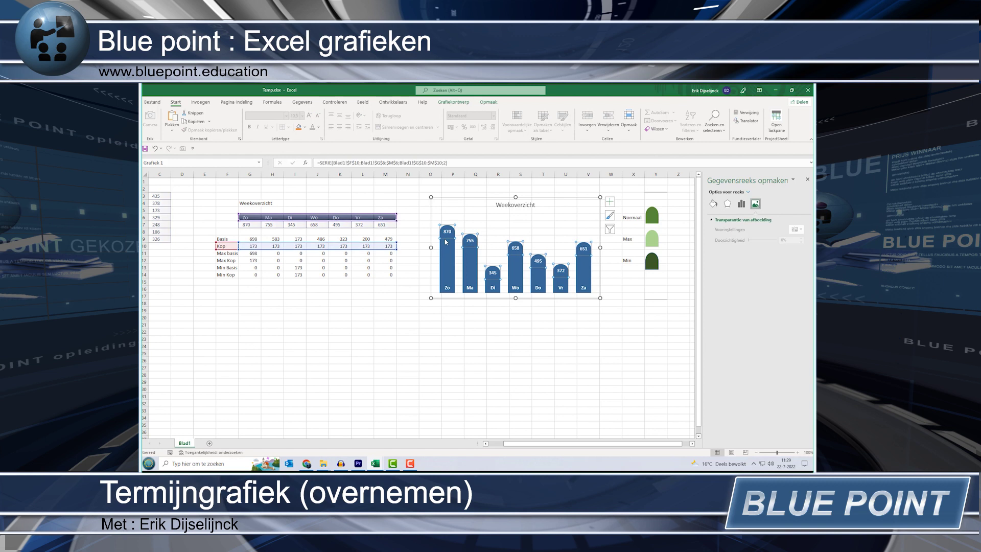
key(ctrl+v)
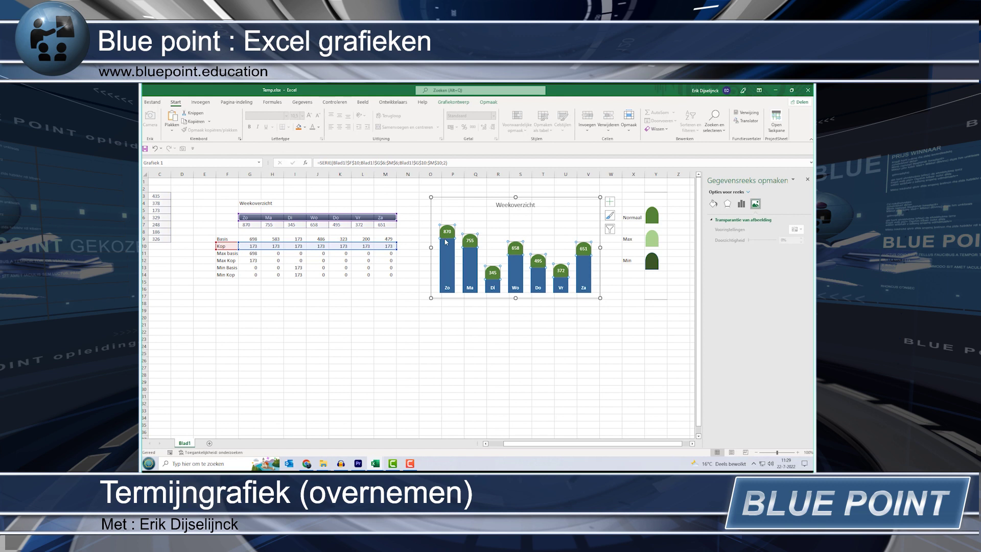
mouse_move(447, 262)
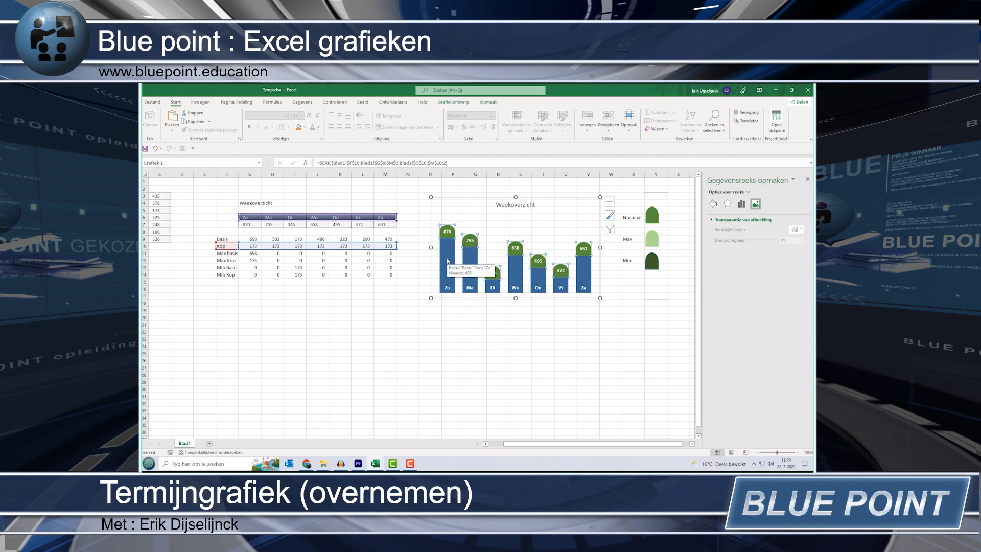
Fill the Basis series dark green to match the caps.
click(447, 261)
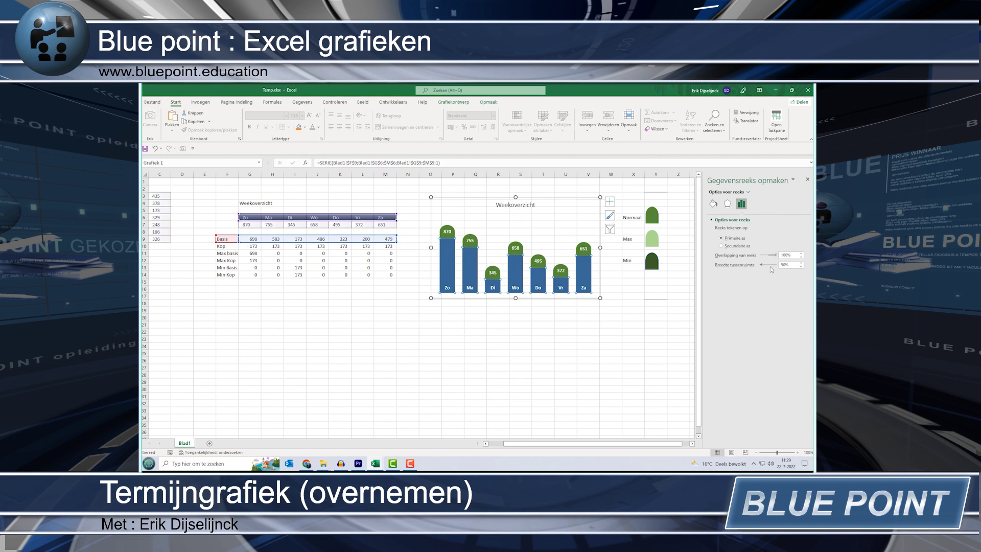
click(713, 204)
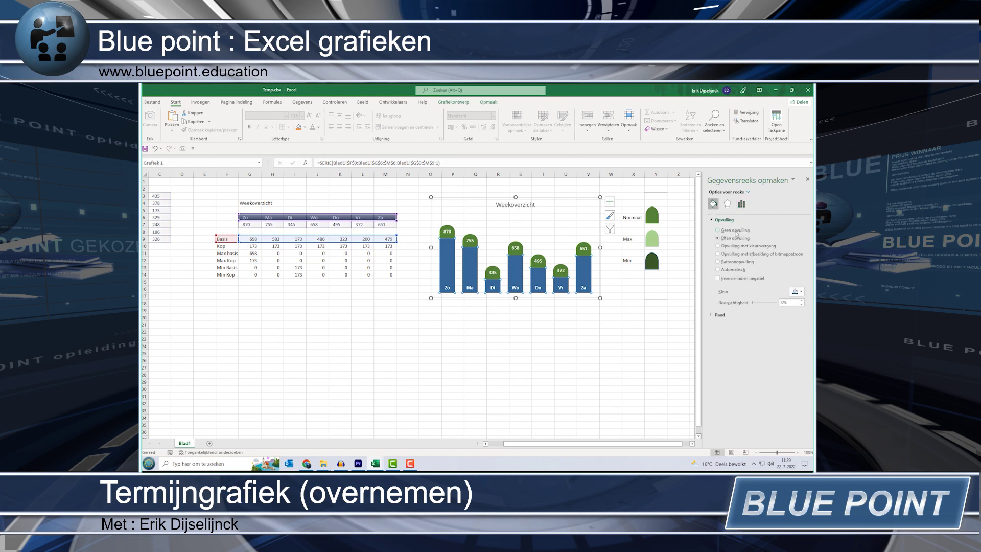
click(800, 291)
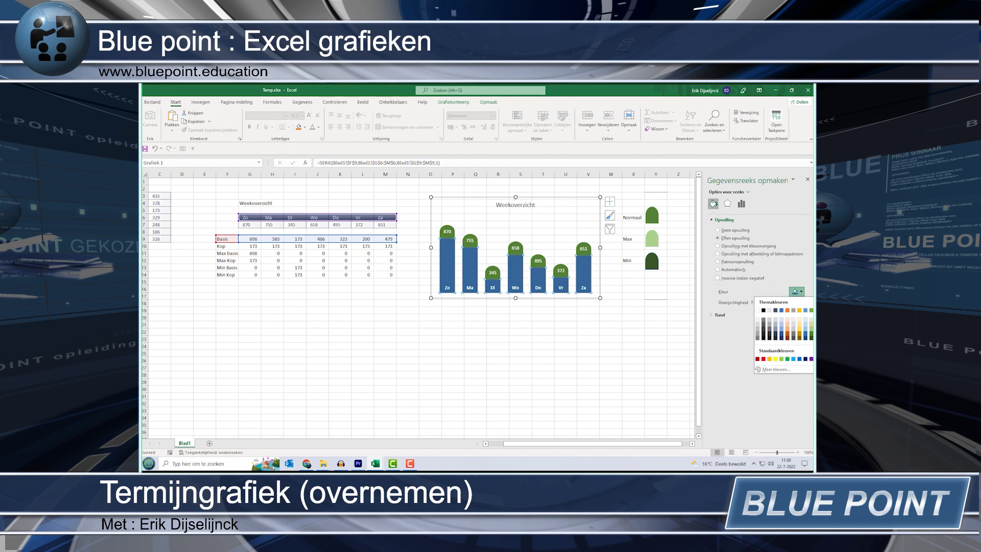
click(811, 335)
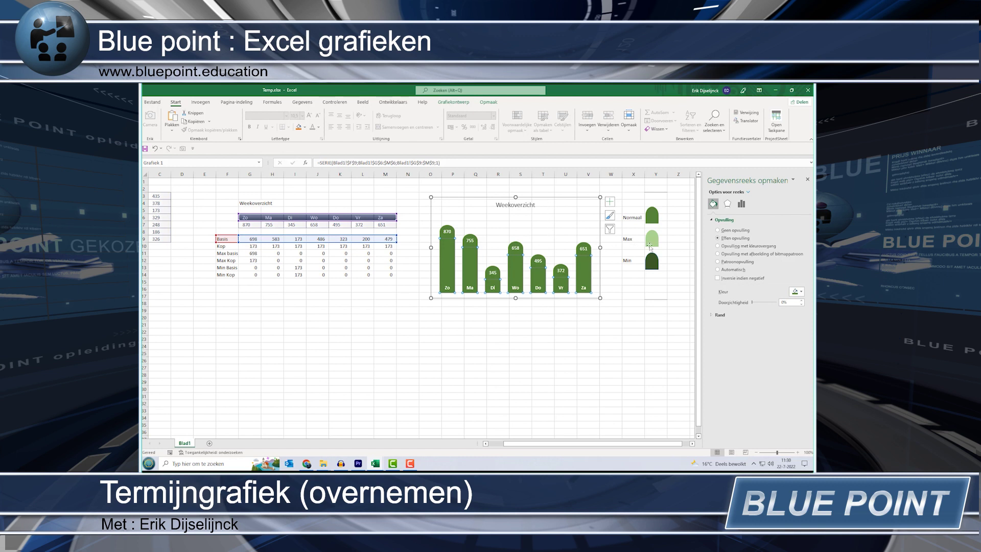
Change the chart data to show only the Max basis and Max Kop series.
click(552, 201)
right_click(551, 200)
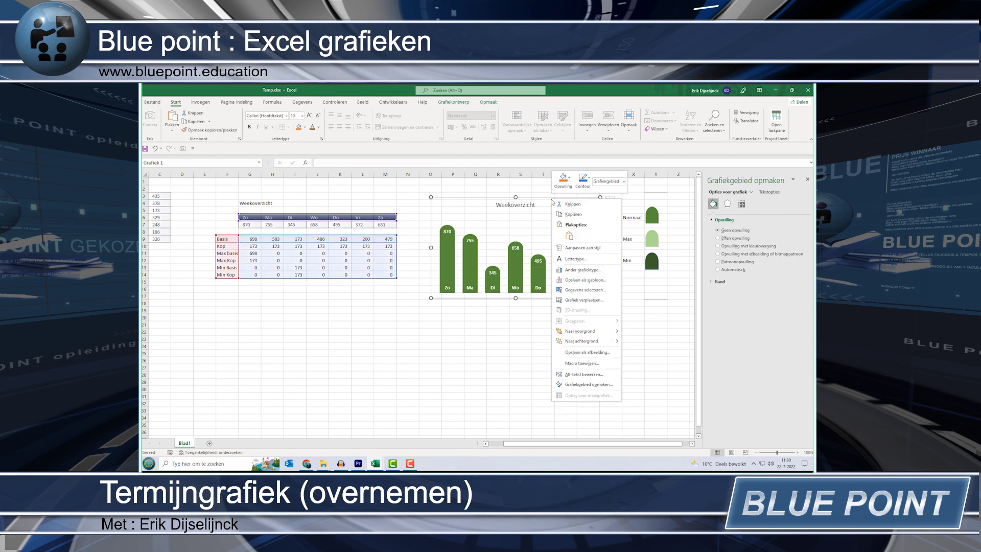
click(584, 292)
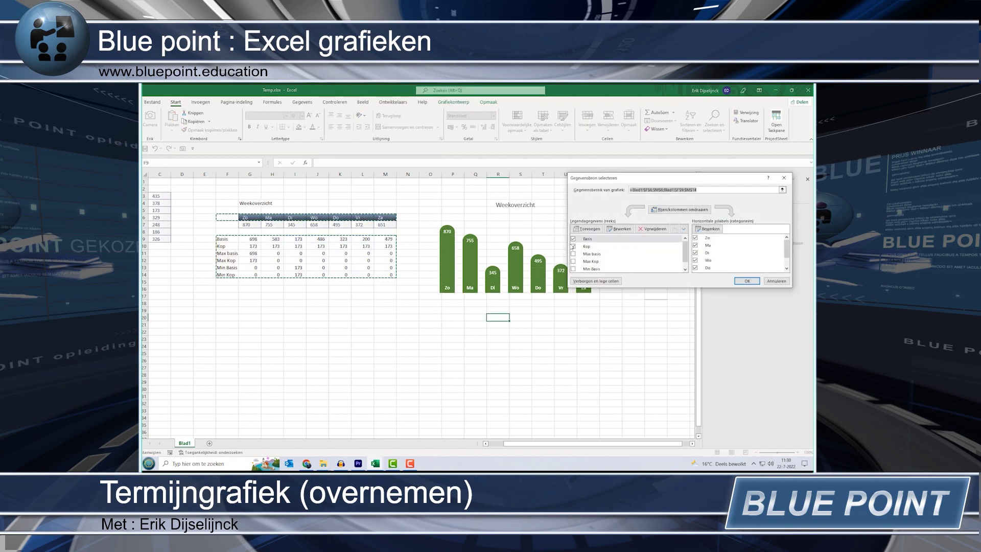
click(572, 239)
click(573, 254)
click(573, 261)
click(747, 281)
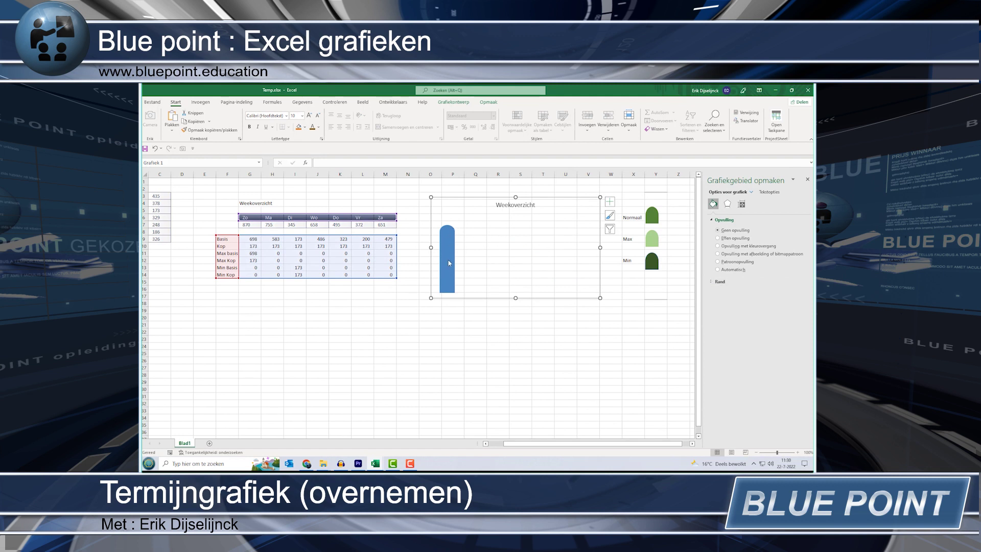
Colour the Max Kop cap and the Max basis bar light green.
click(652, 238)
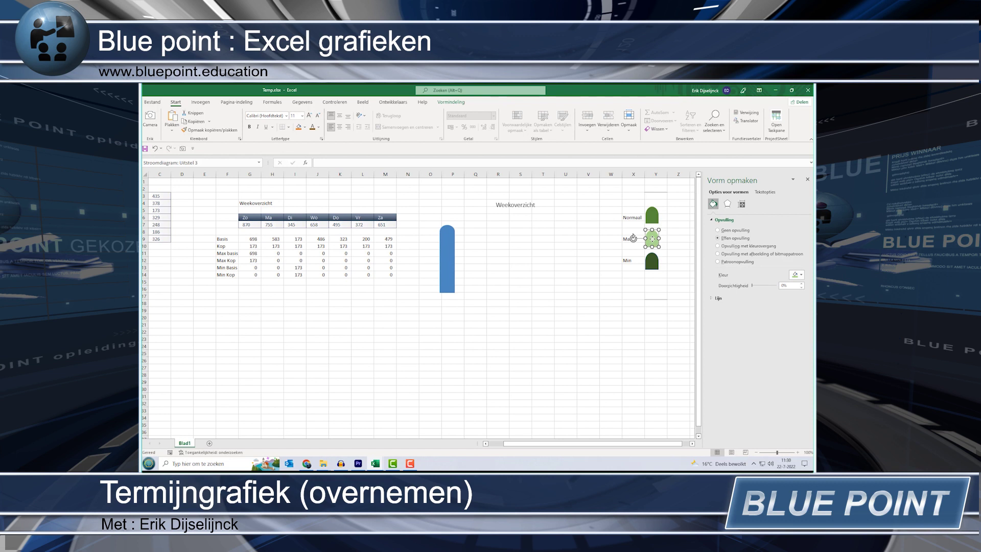
click(445, 233)
key(ctrl+v)
click(449, 265)
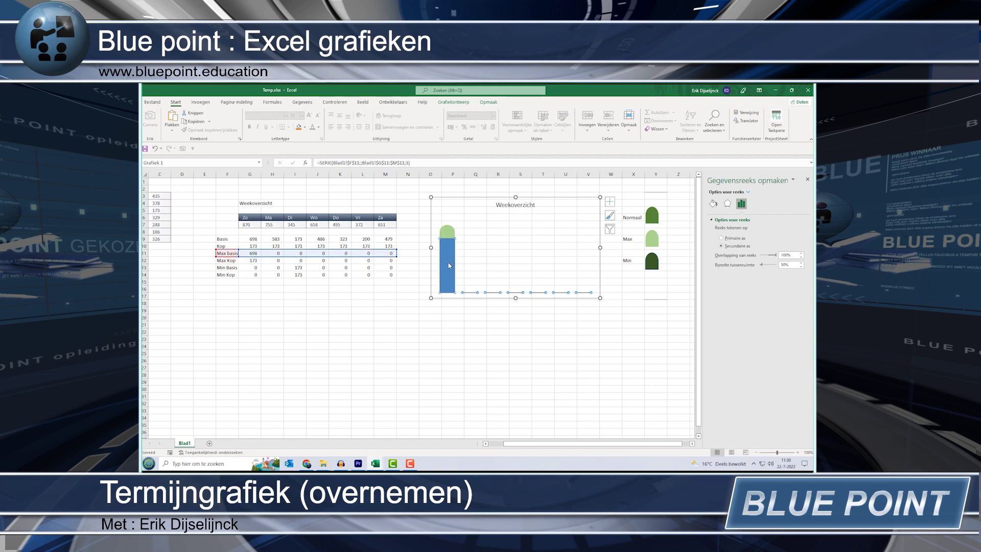
click(713, 203)
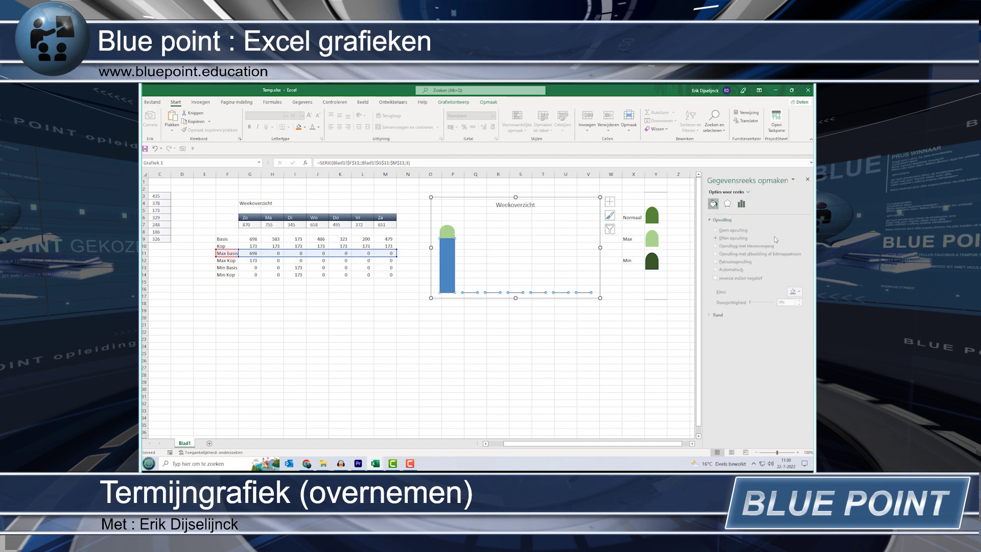
click(801, 292)
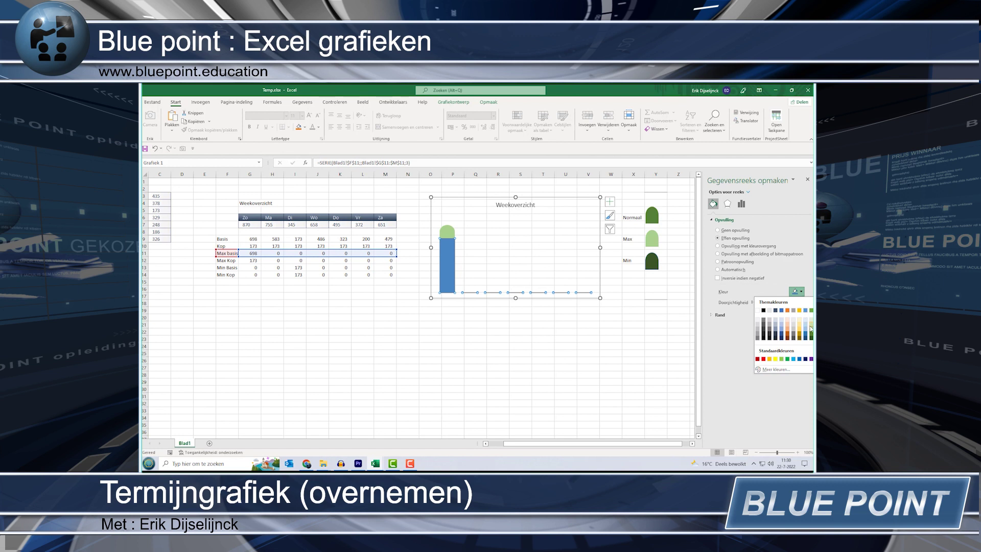
click(811, 330)
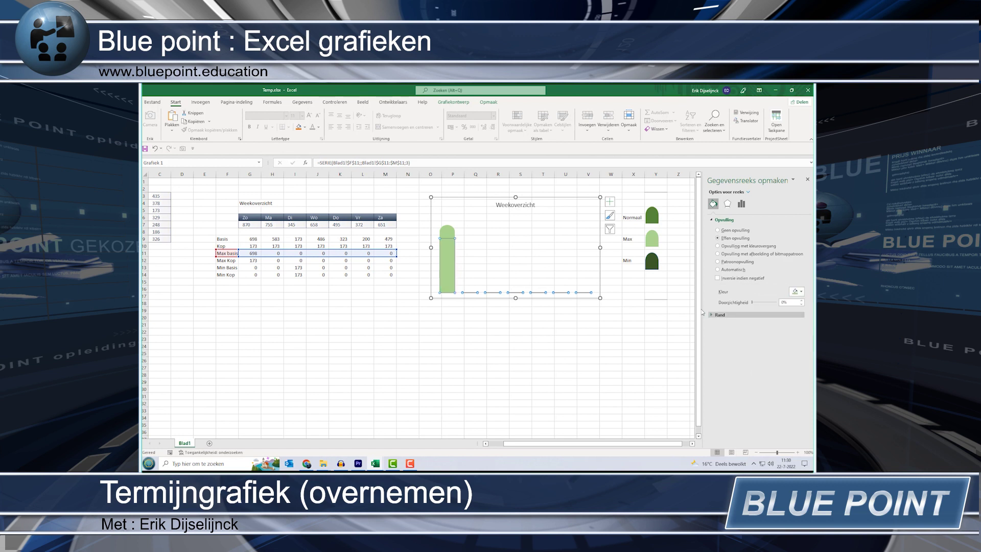
click(538, 317)
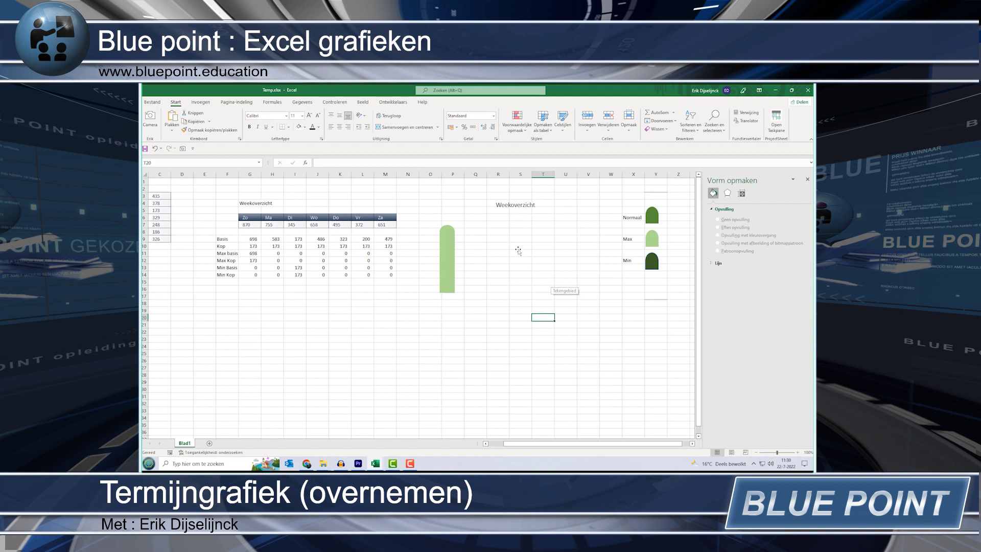
Swap the chart data from the Max series to Min Basis and Min Kop.
right_click(508, 217)
click(537, 261)
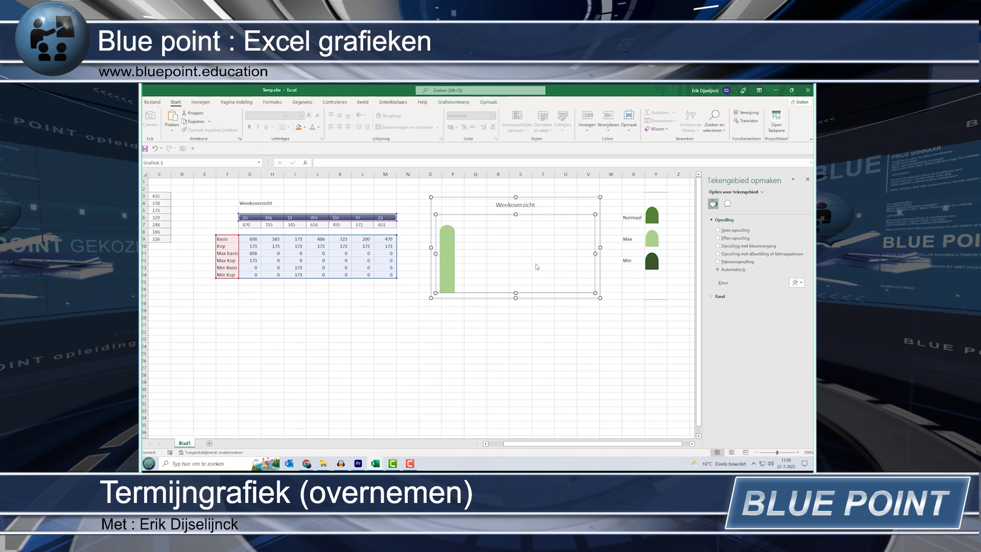
click(573, 261)
click(573, 253)
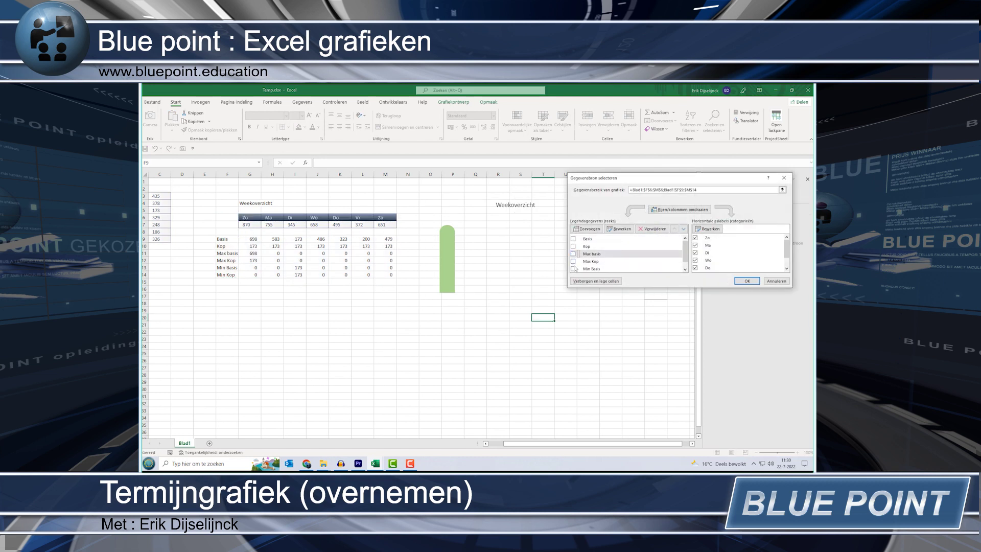
click(573, 269)
click(574, 269)
click(745, 281)
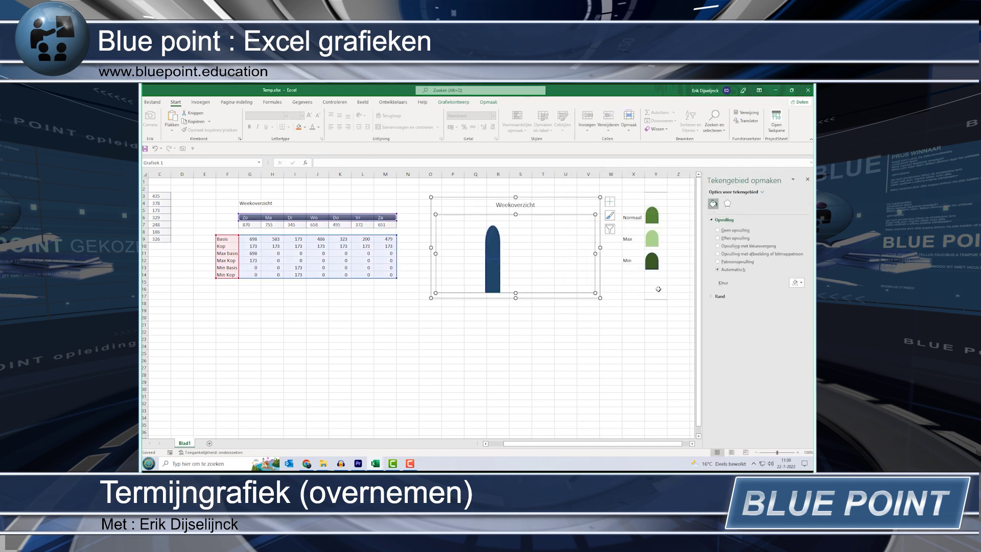
Fill the Min Kop cap and Min Basis bar dark green.
click(653, 263)
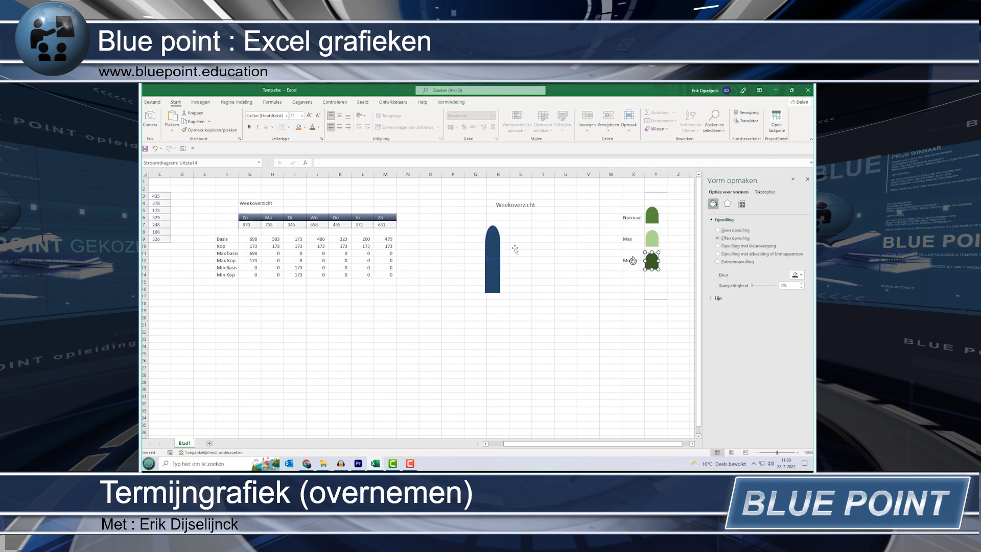
click(495, 239)
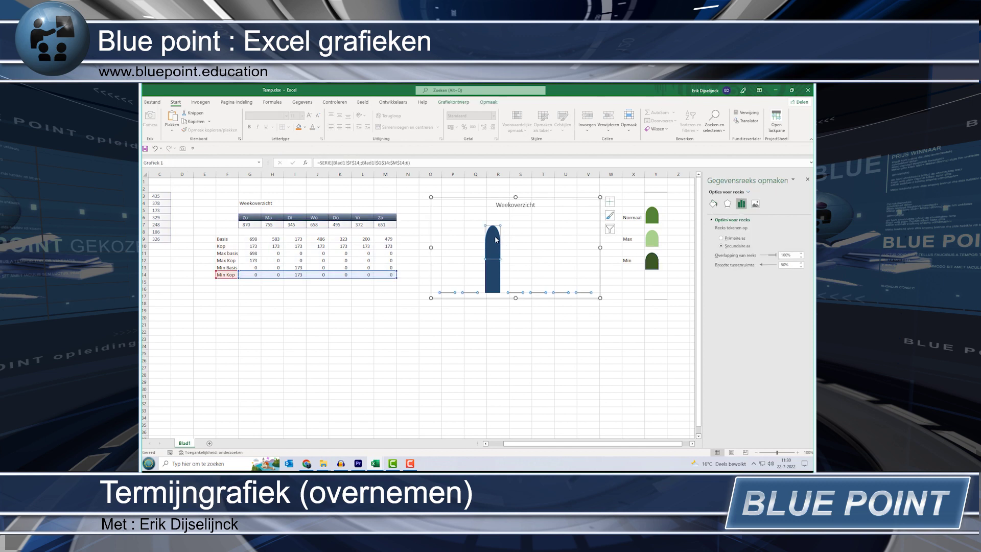
click(497, 277)
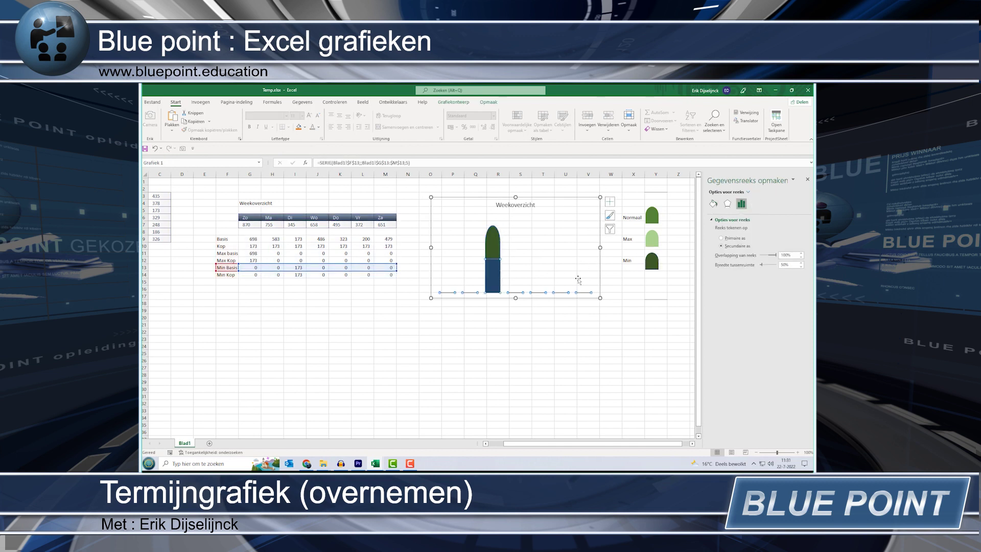
click(713, 203)
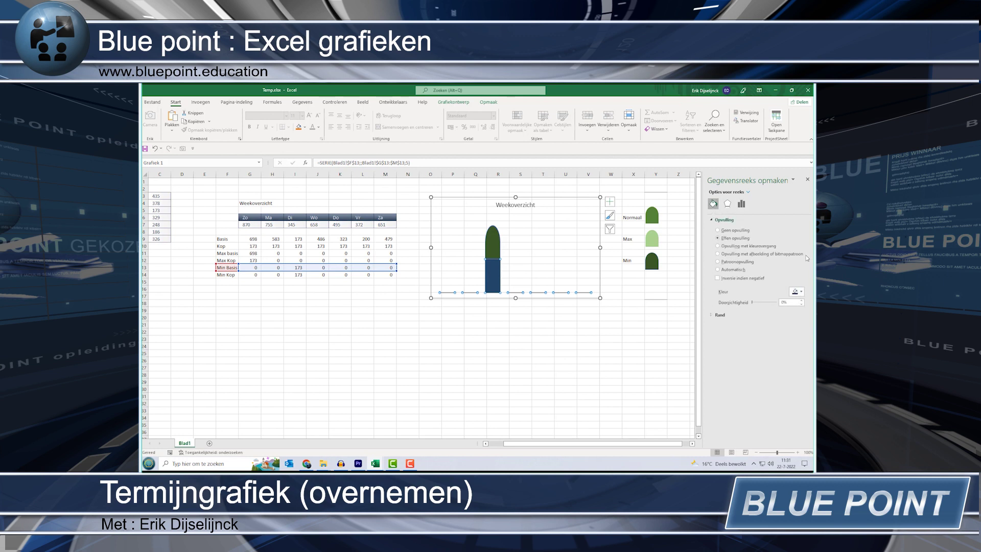
click(801, 292)
click(811, 337)
Re-include the Basis, Kop and Max series so all seven days plot together.
right_click(552, 199)
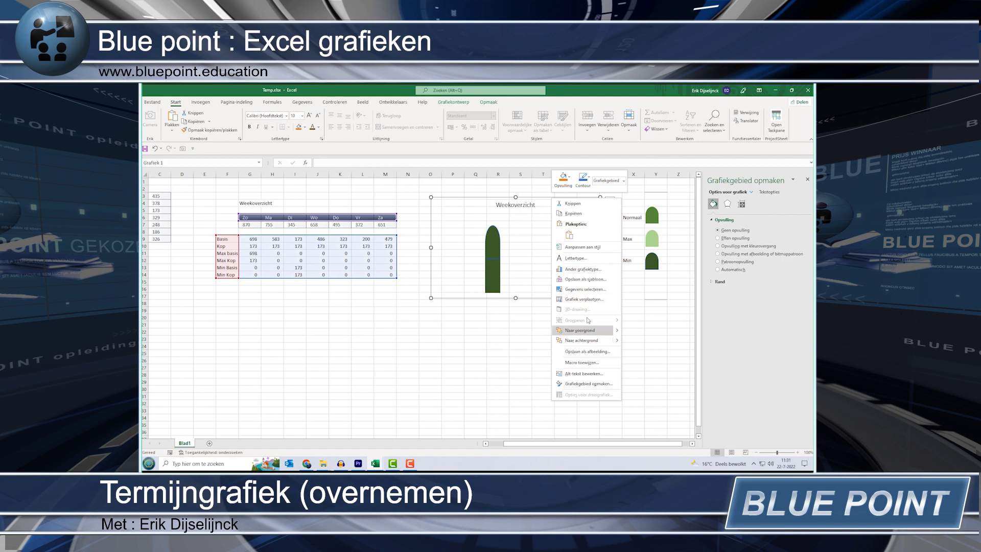
click(590, 289)
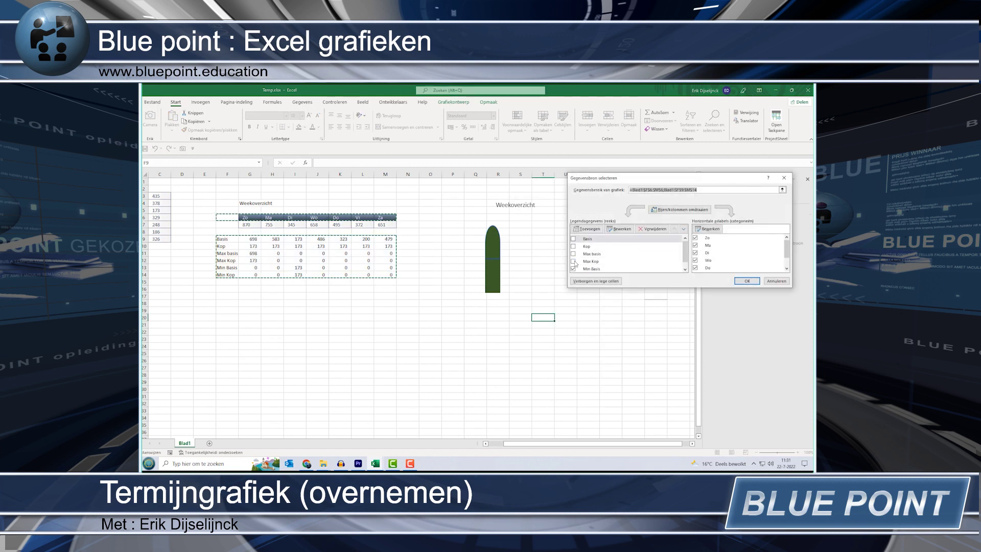
click(573, 253)
click(574, 246)
click(573, 239)
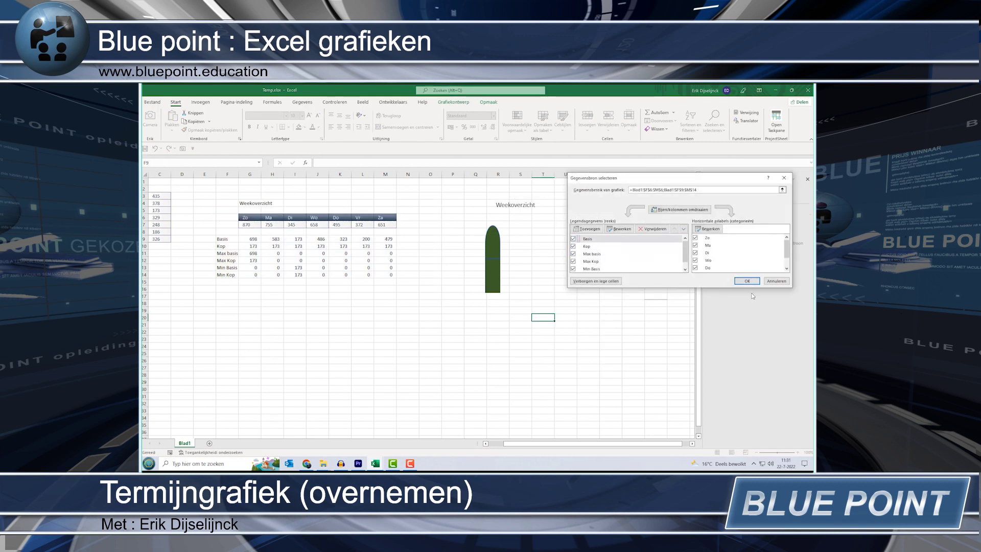
click(747, 281)
click(540, 331)
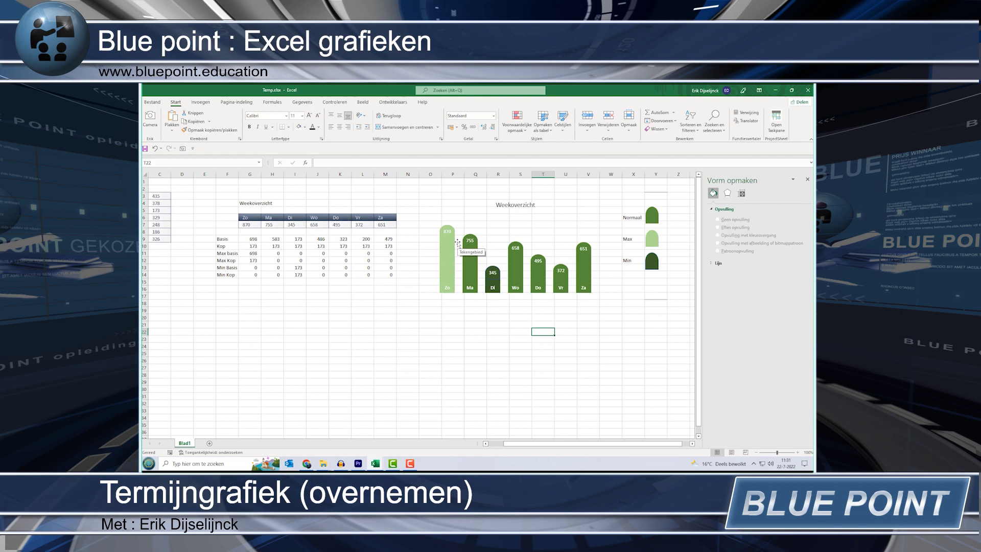
Clear helper rows F11:M14 and paste the Max/Min helper rows back in.
drag(230, 253, 392, 277)
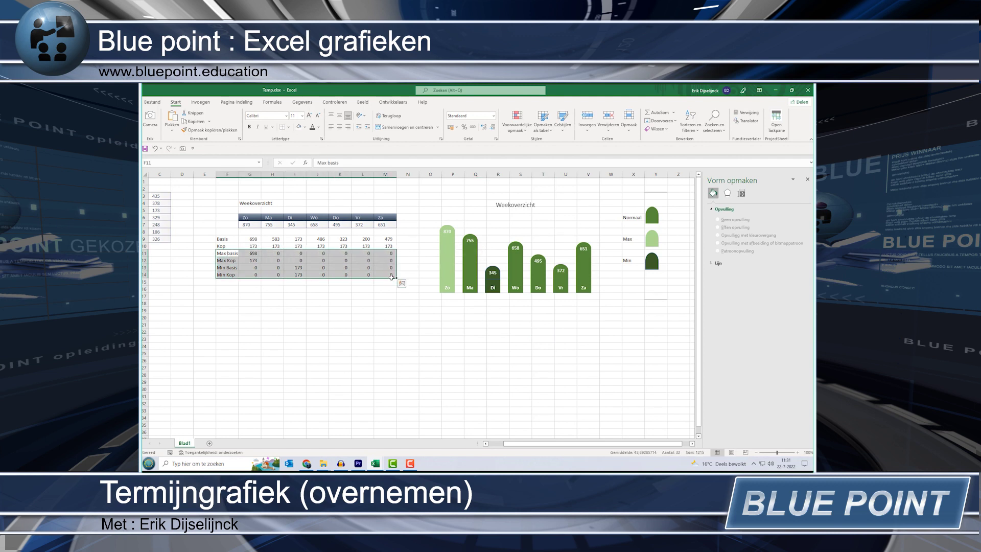
key(Delete)
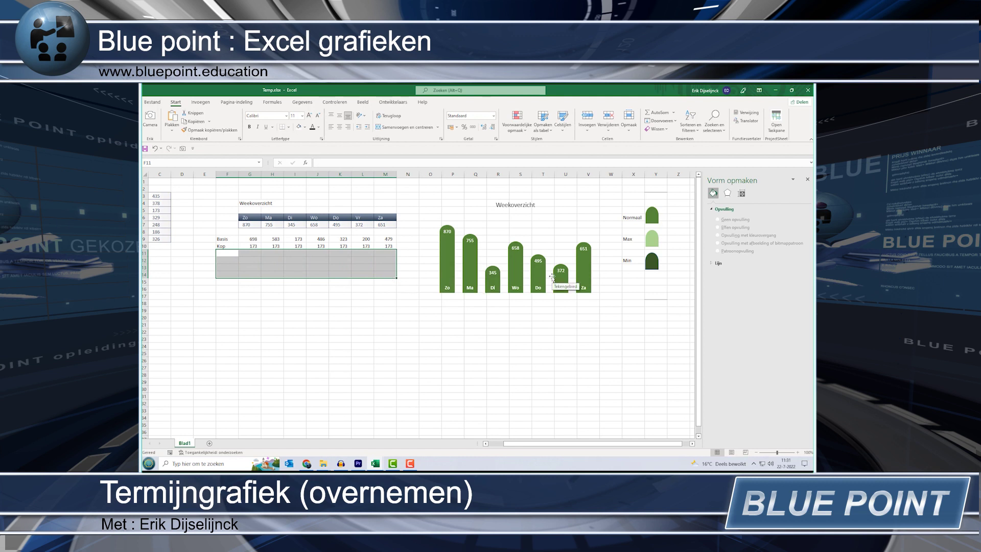
key(ctrl+v)
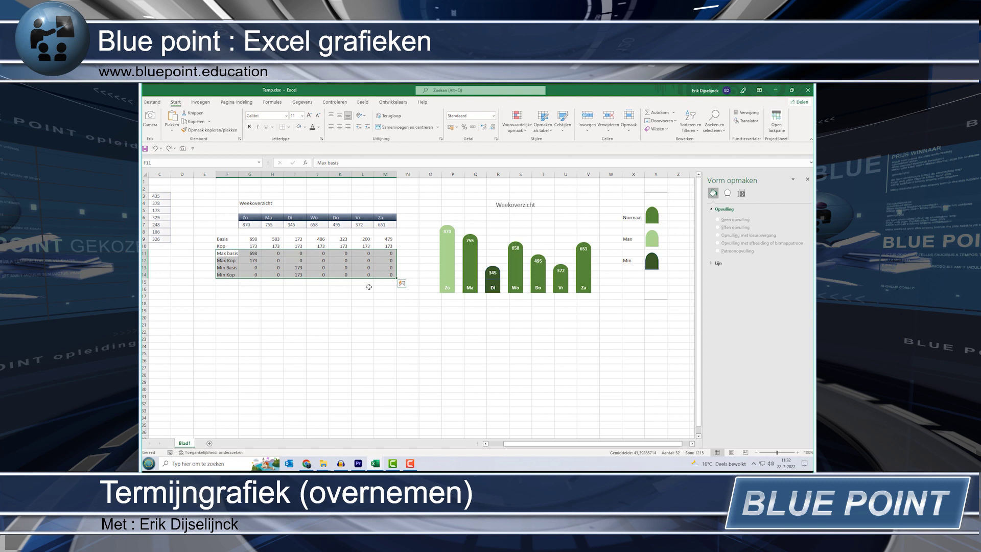
key(Escape)
click(247, 224)
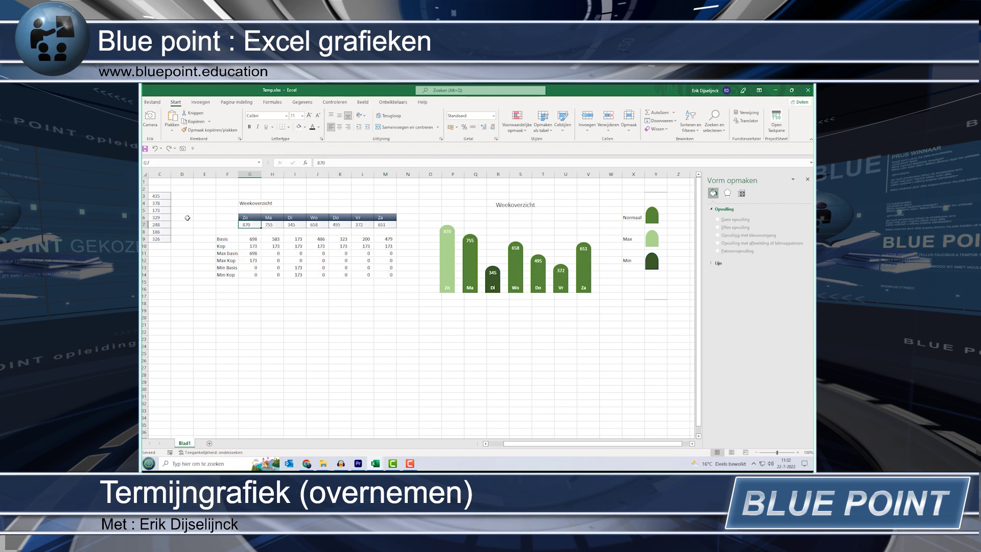
Link cells G7:I7 (Zo, Ma, Di) to the Zondag, Maandag and Dinsdag values.
drag(187, 218, 167, 204)
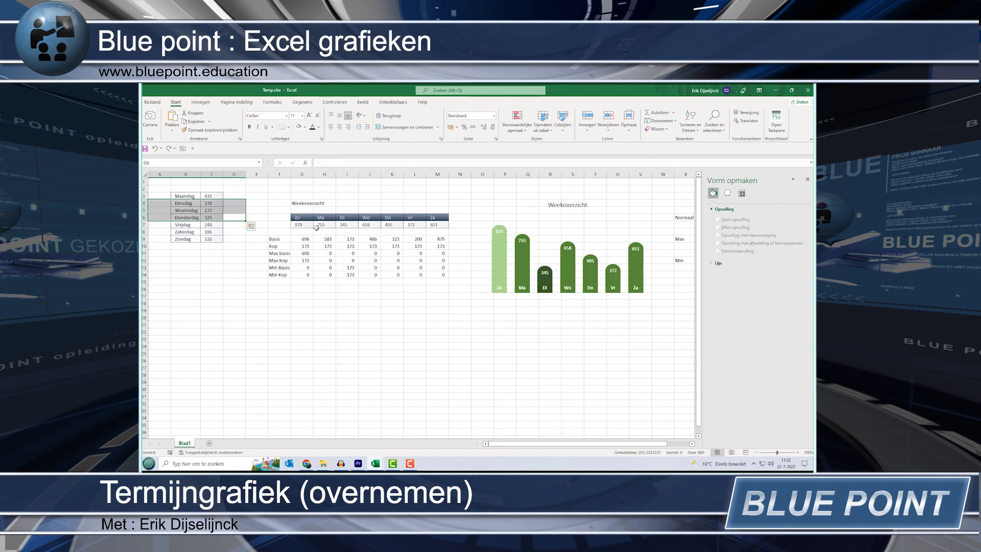
click(303, 225)
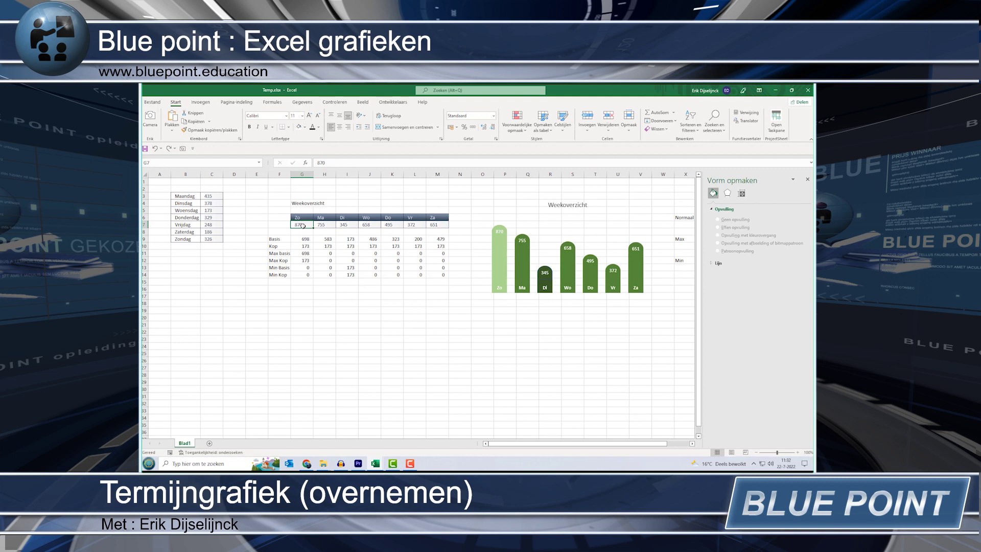
text(=)
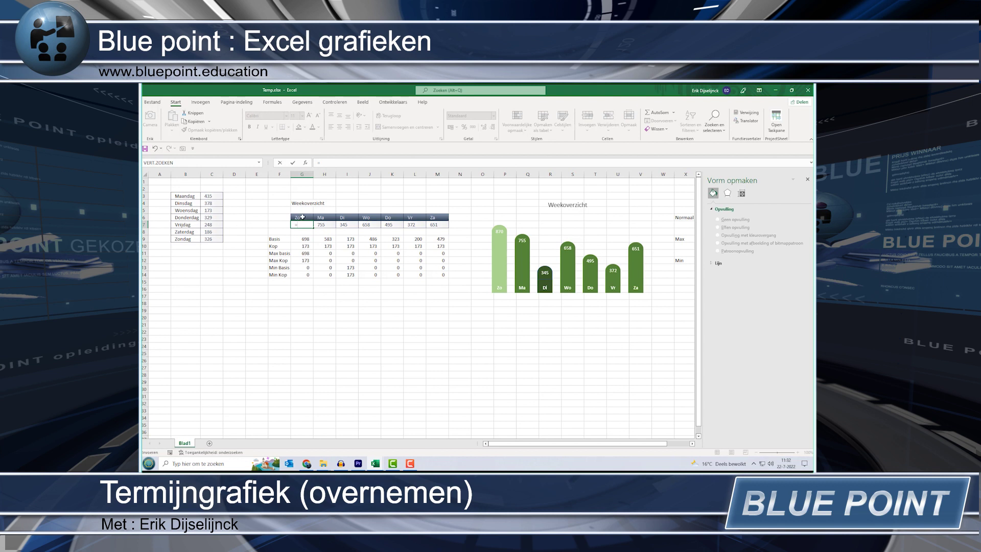
click(213, 239)
key(Return)
click(324, 225)
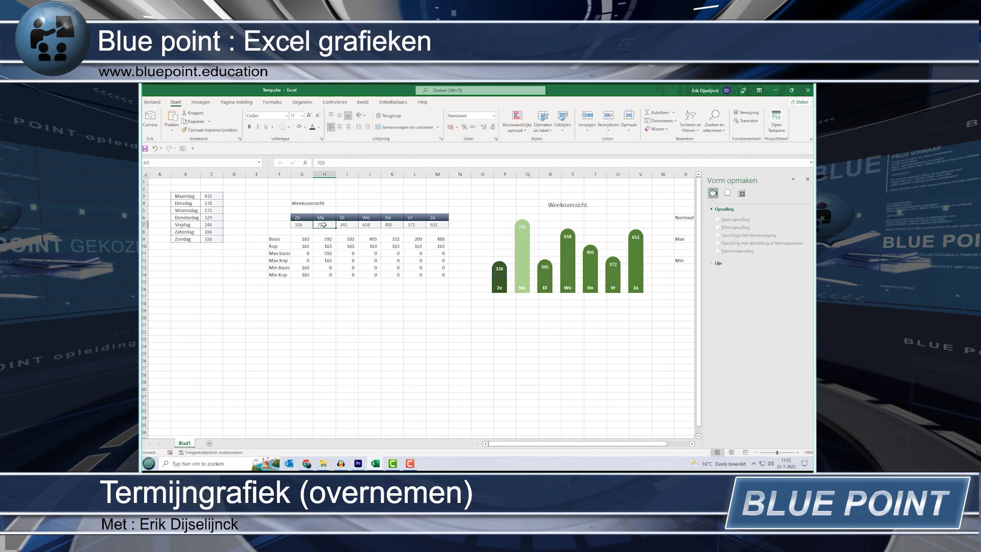
text(=)
click(213, 195)
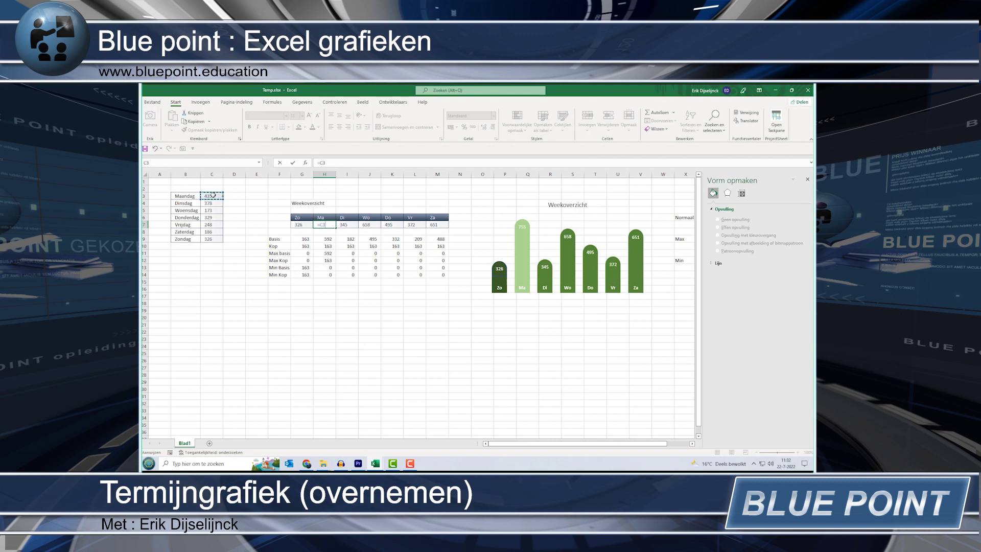
key(Return)
click(353, 226)
text(=)
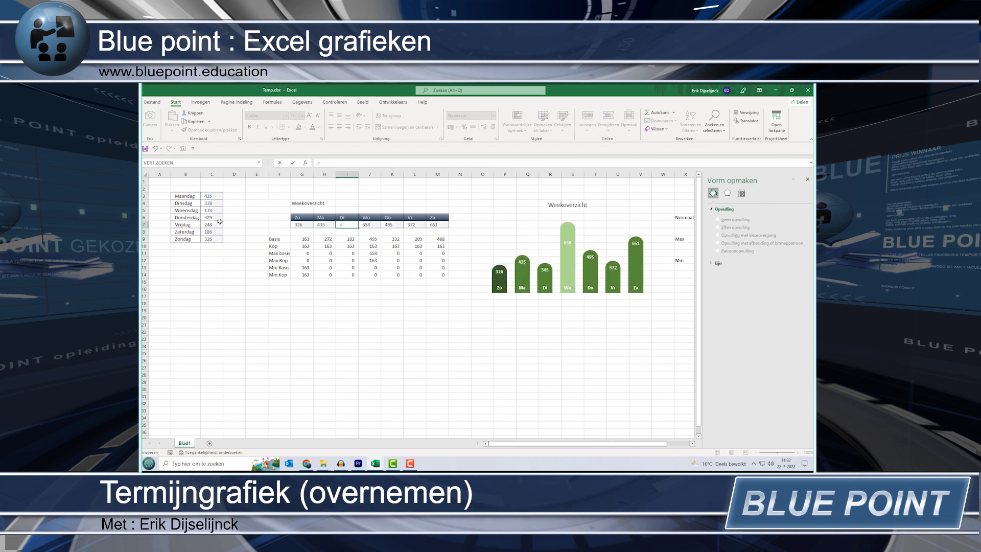
click(208, 203)
key(Return)
Link cells J7:M7 (Wo, Do, Vr, Za) to the Woensdag through Zaterdag values.
click(360, 225)
text(=)
click(210, 210)
key(Return)
click(396, 224)
text(=)
click(217, 217)
key(Return)
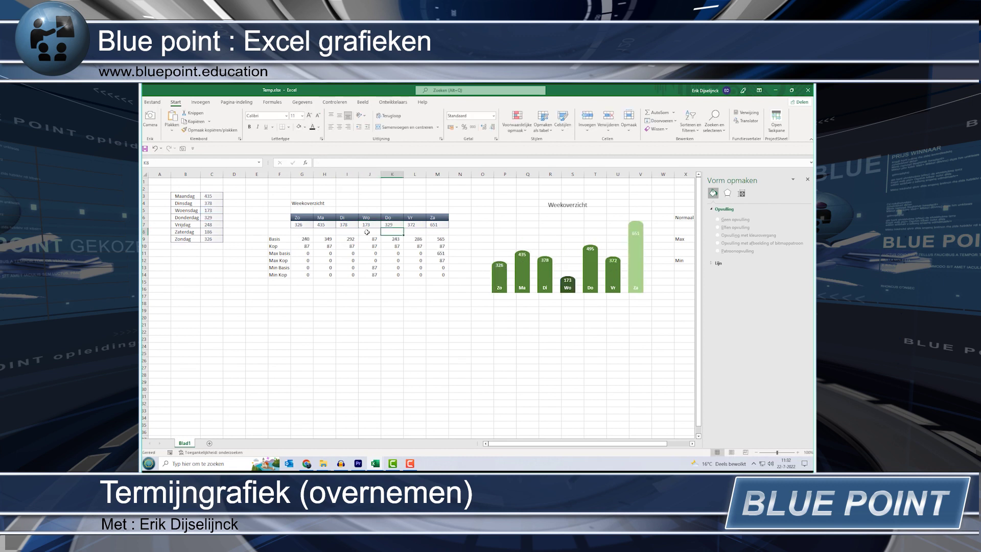
click(415, 225)
text(=)
click(215, 225)
key(Return)
click(435, 225)
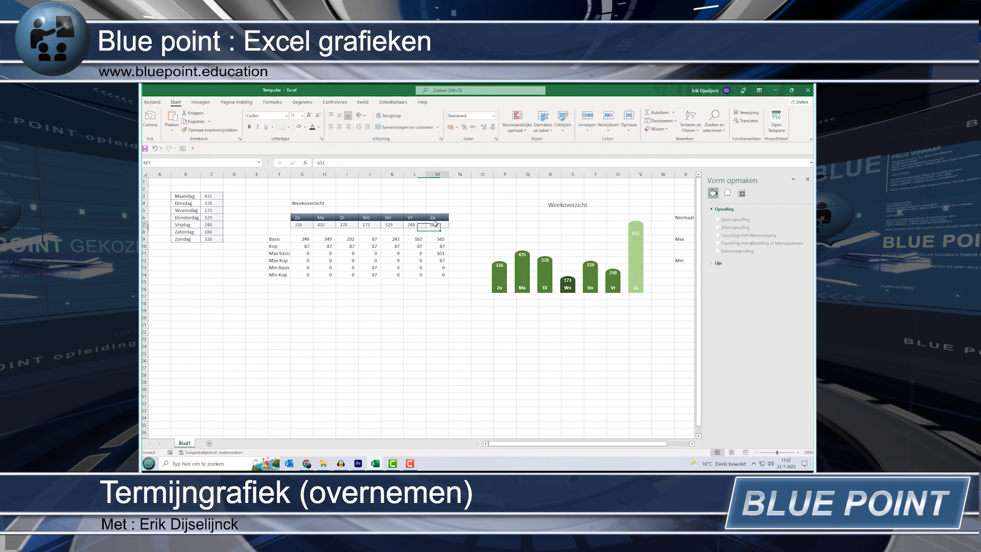
text(=)
click(209, 231)
key(Return)
key(Up)
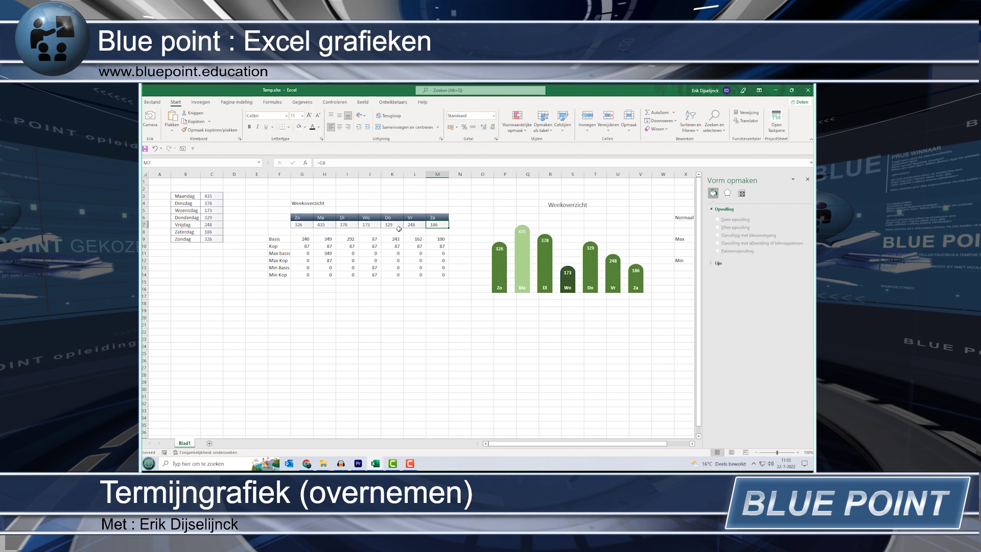
Give the F4:M14 helper table no fill, white text and no borders, then drag the Weekoverzicht chart over it.
drag(270, 200, 448, 276)
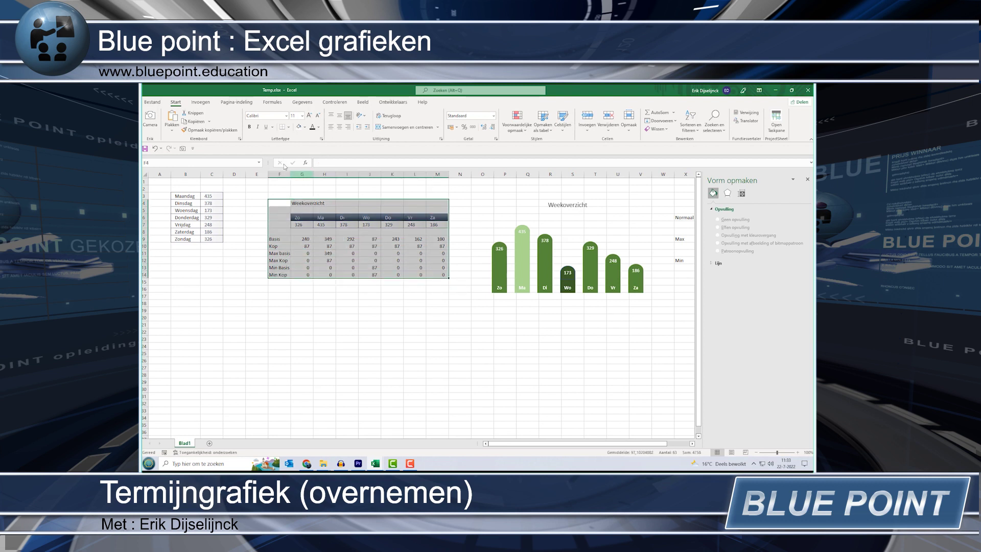
click(299, 127)
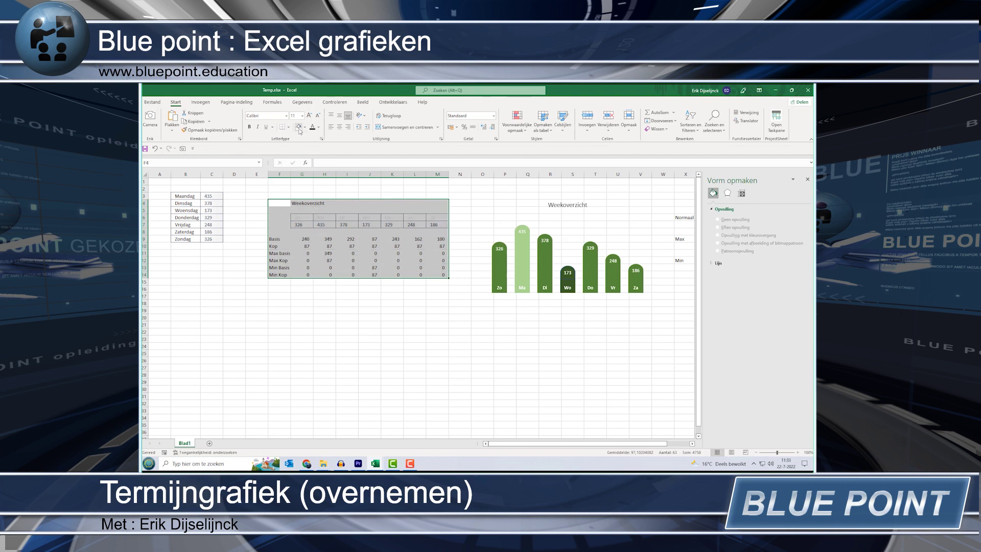
click(318, 128)
click(313, 148)
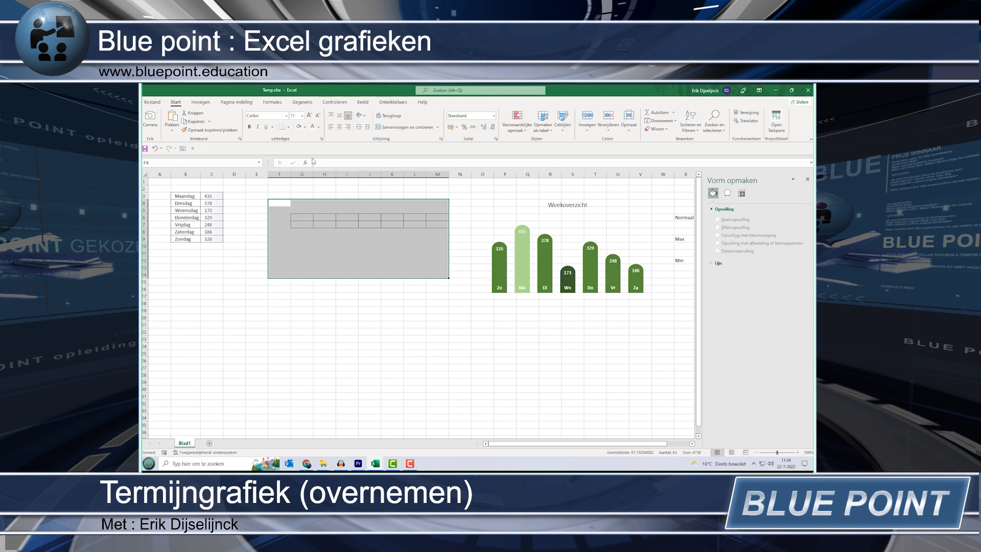
click(289, 127)
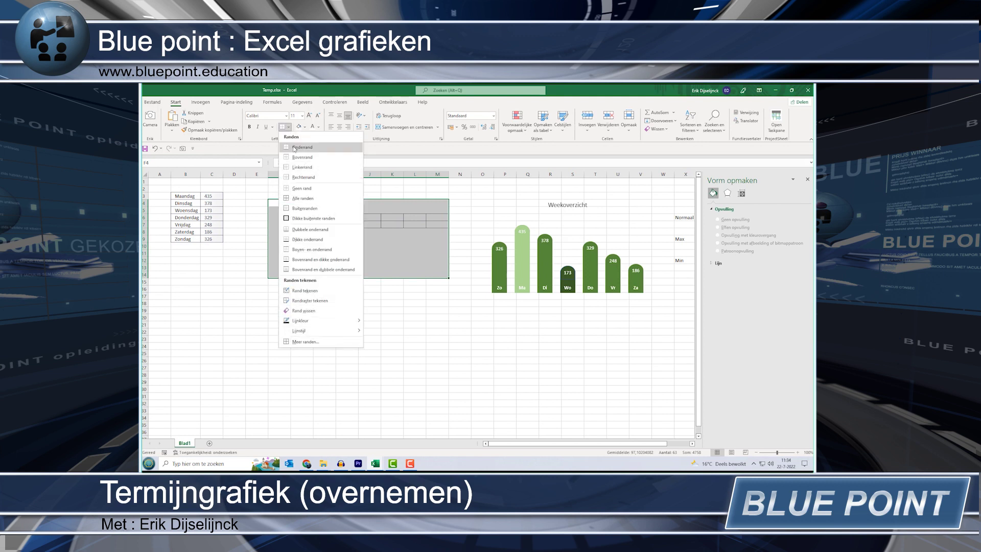
click(295, 193)
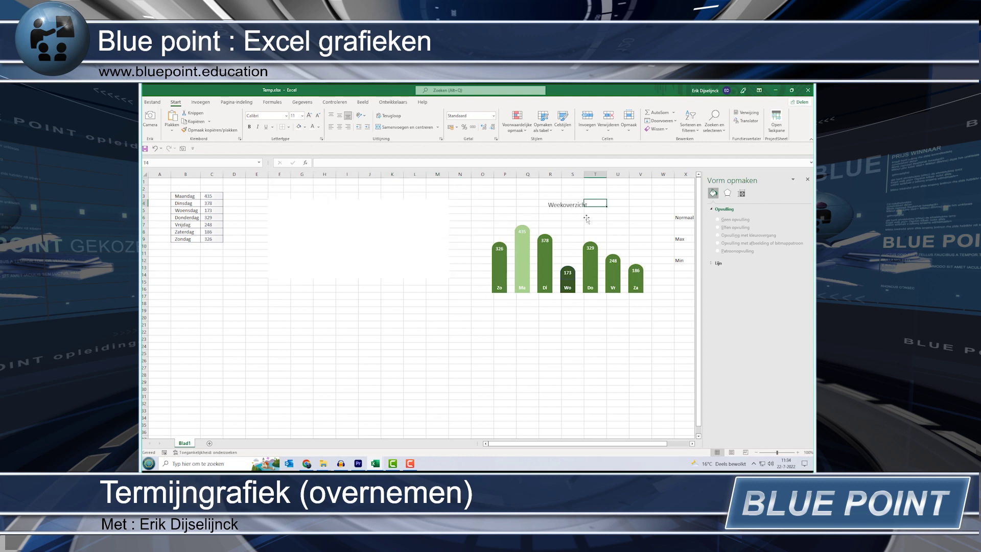
click(581, 196)
drag(582, 197, 363, 187)
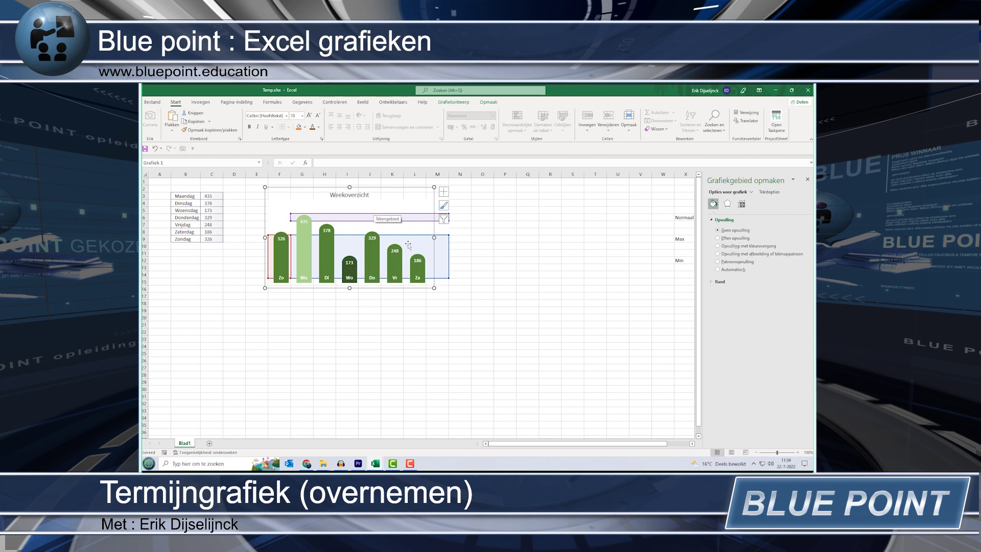
click(482, 253)
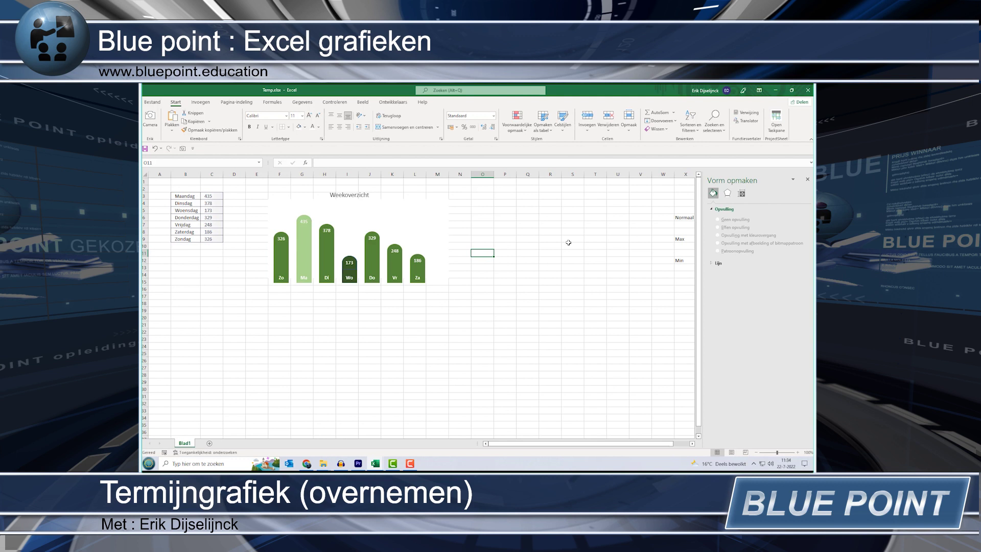
drag(587, 274, 658, 279)
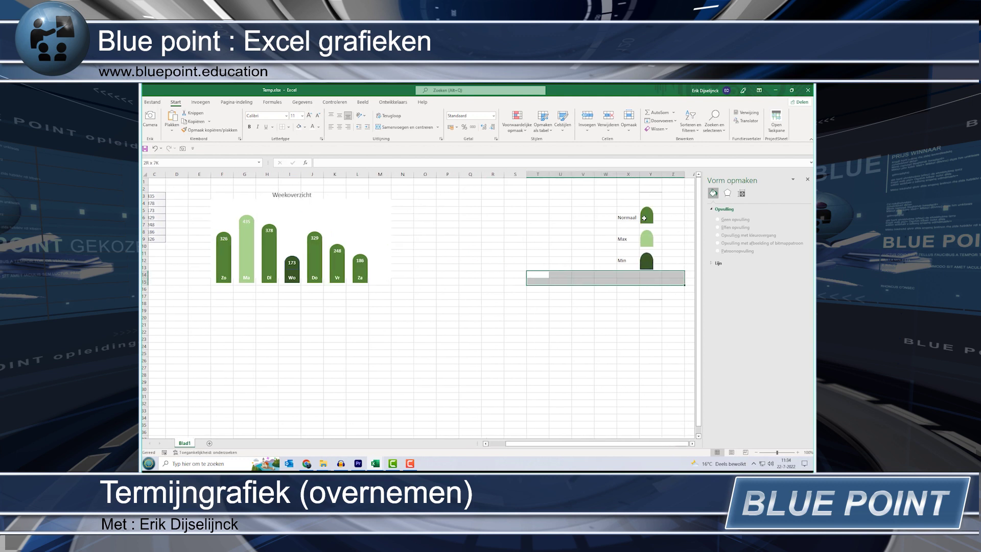
Delete the Normaal, Max and Min colour swatches.
click(631, 217)
key(ctrl+z)
key(ctrl+z)
key(ctrl+z)
key(ctrl+z)
key(ctrl+z)
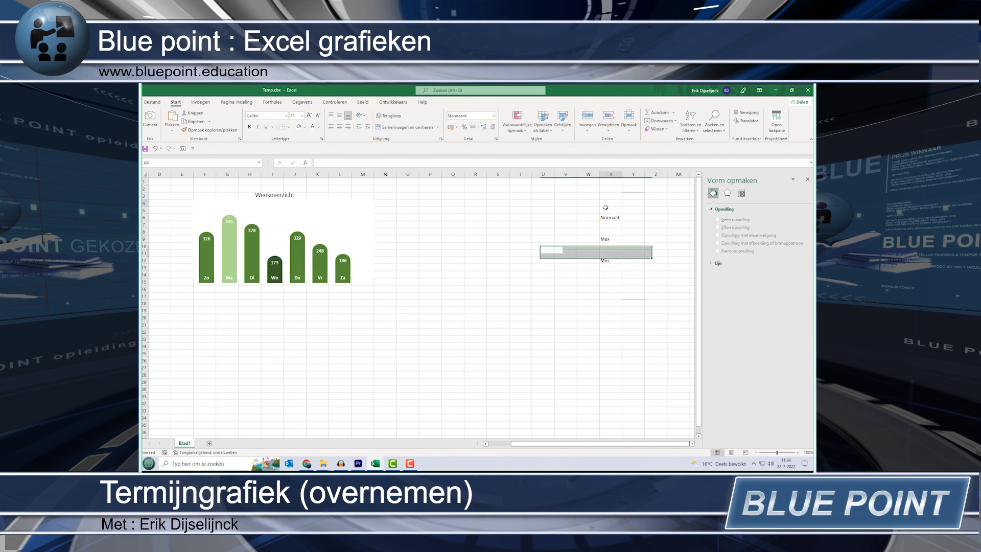
key(ctrl+z)
Clear the Normaal, Max and Min labels by filling a blank cell down over them.
click(632, 185)
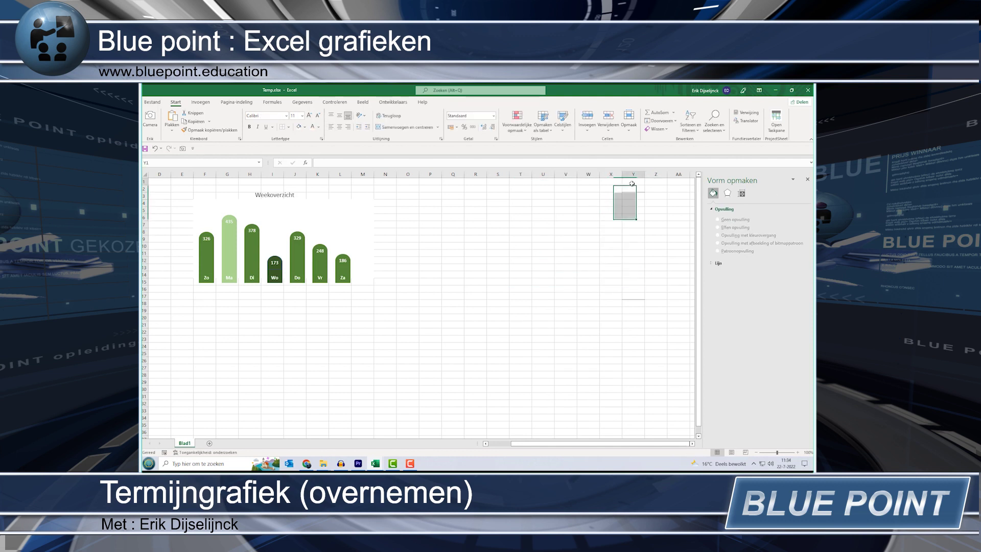
drag(644, 185, 645, 312)
click(587, 288)
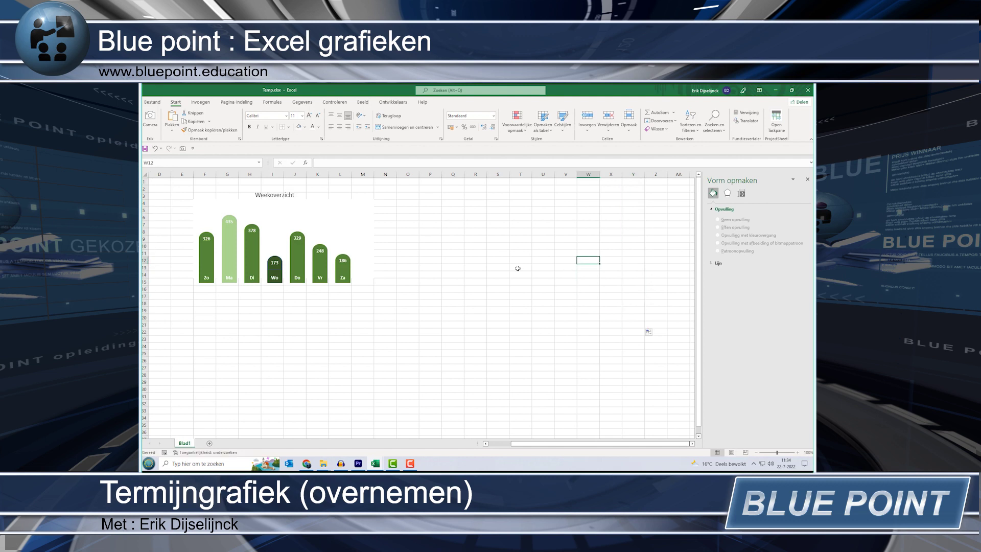
drag(476, 259, 150, 260)
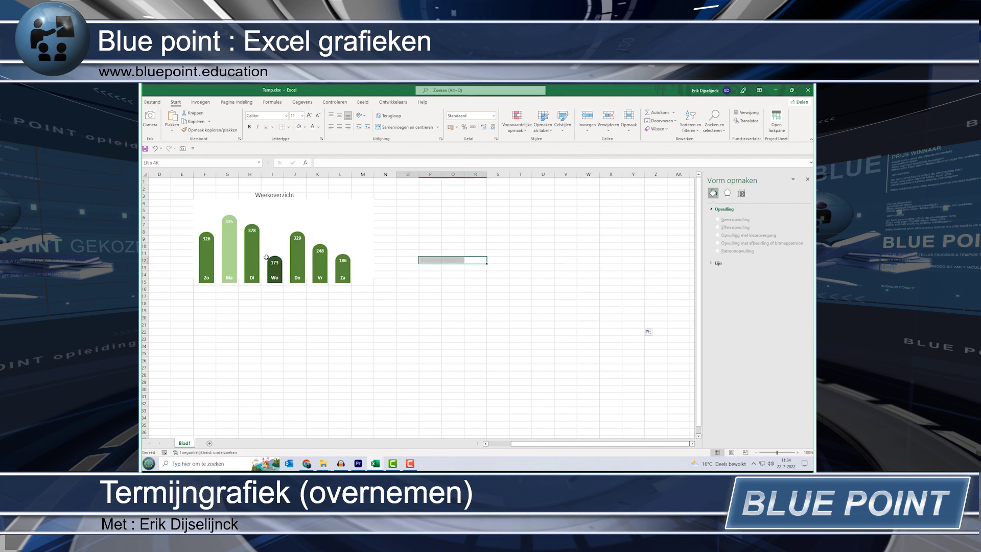
Enter 450 as Dinsdag's value in C4 so the chart's Di bar becomes the maximum.
click(187, 261)
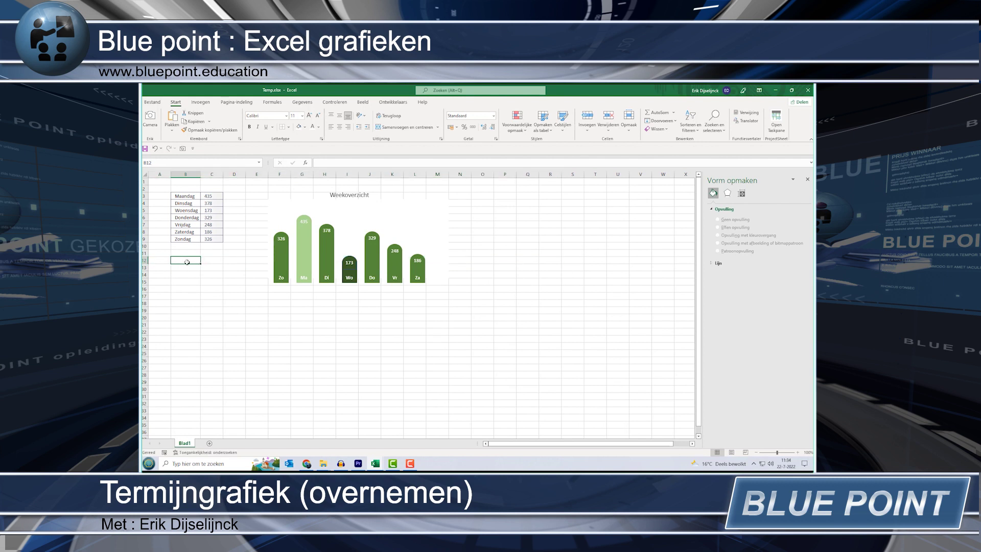
click(212, 202)
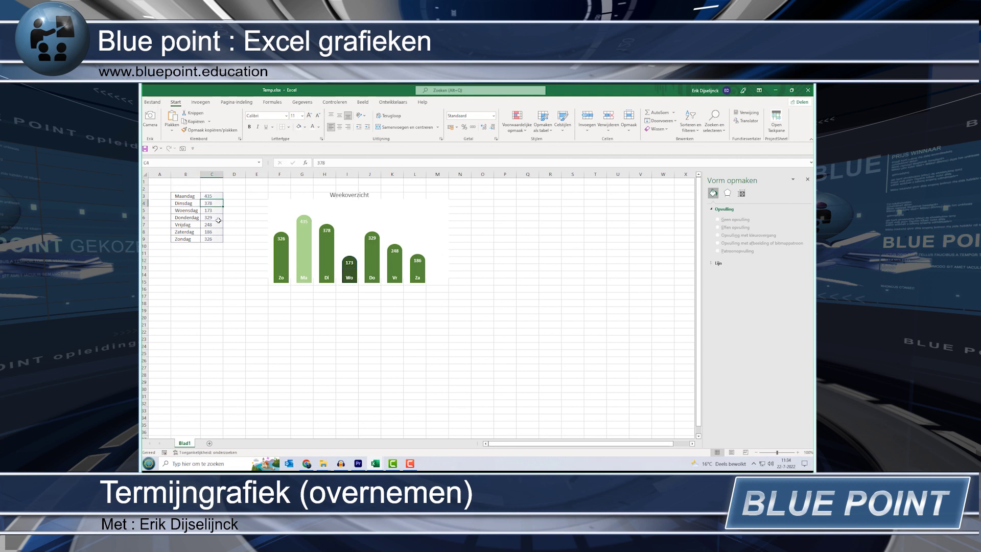
text(450)
key(Return)
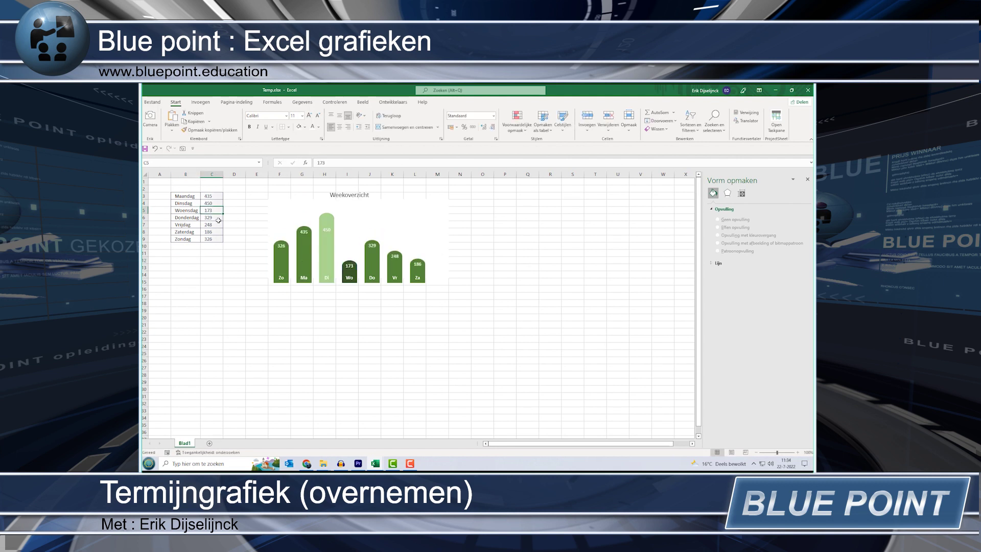